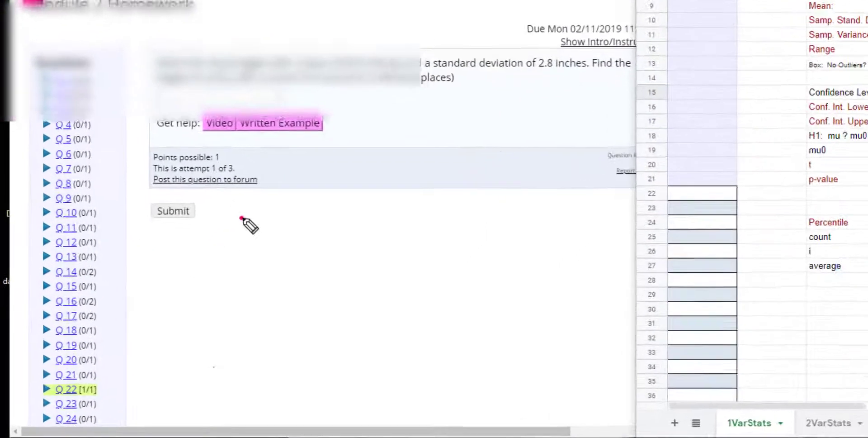
- Handwrite the z-score formula z = (x − μ)/σ in pink below the question
{"action": "mouse_move", "coordinate": [158, 293]}
{"action": "left_mouse_down"}
{"action": "mouse_move", "coordinate": [176, 292]}
{"action": "mouse_move", "coordinate": [175, 315]}
{"action": "left_mouse_up"}
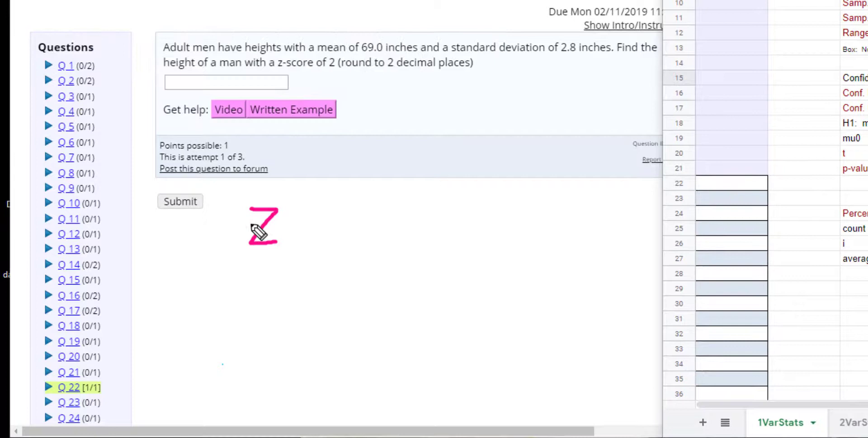
{"action": "mouse_move", "coordinate": [297, 223]}
{"action": "left_mouse_down"}
{"action": "mouse_move", "coordinate": [317, 221]}
{"action": "mouse_move", "coordinate": [321, 233]}
{"action": "left_mouse_up"}
{"action": "left_click", "coordinate": [301, 234]}
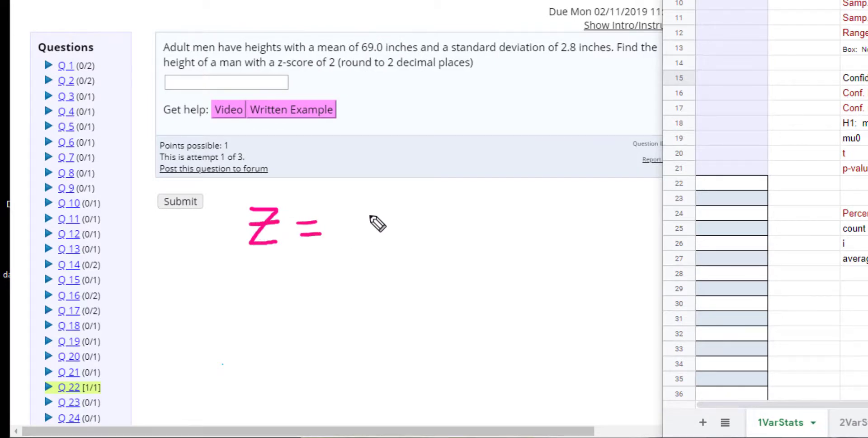
{"action": "mouse_move", "coordinate": [348, 207]}
{"action": "left_mouse_down"}
{"action": "mouse_move", "coordinate": [379, 231]}
{"action": "mouse_move", "coordinate": [355, 238]}
{"action": "left_mouse_up"}
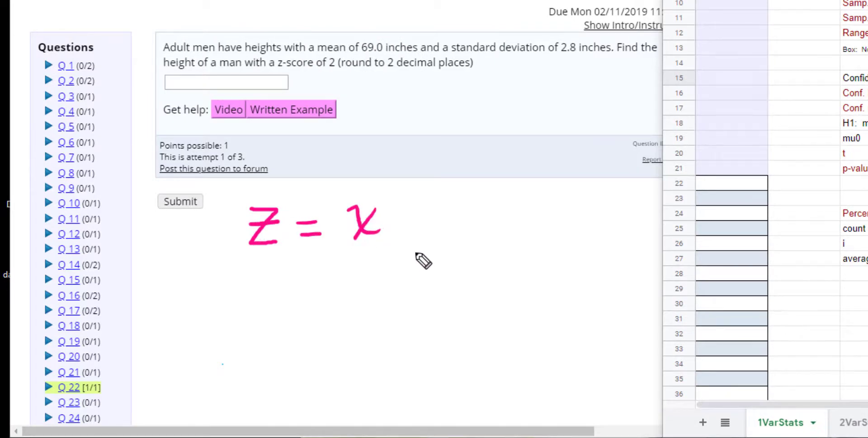
{"action": "mouse_move", "coordinate": [392, 219]}
{"action": "left_mouse_down"}
{"action": "mouse_move", "coordinate": [445, 214]}
{"action": "mouse_move", "coordinate": [458, 240]}
{"action": "left_mouse_up"}
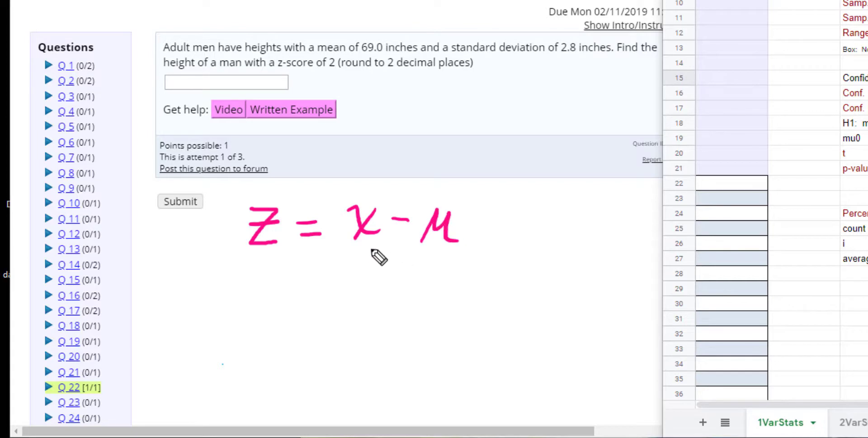
{"action": "left_click_drag", "start_coordinate": [352, 248], "coordinate": [458, 246]}
{"action": "left_click_drag", "start_coordinate": [415, 263], "coordinate": [437, 260]}
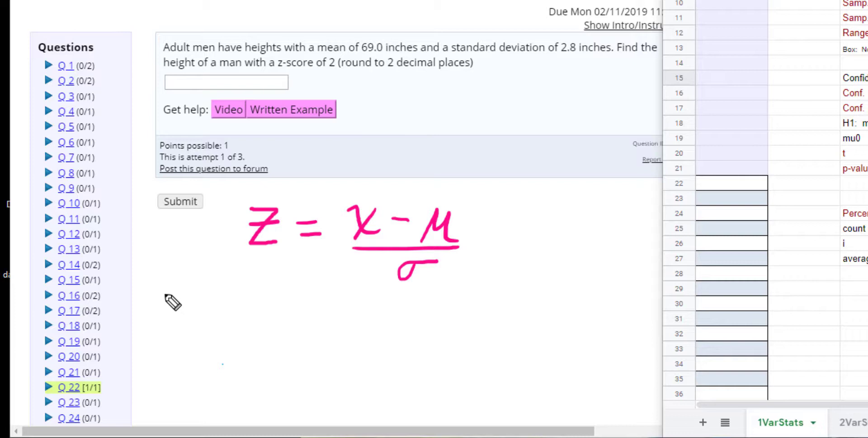
- Handwrite the formula with the question's values substituted, 2 = (x − 69)/2.8, in pink below the general formula
{"action": "mouse_move", "coordinate": [147, 299]}
{"action": "left_mouse_down"}
{"action": "mouse_move", "coordinate": [157, 296]}
{"action": "mouse_move", "coordinate": [170, 323]}
{"action": "mouse_move", "coordinate": [190, 305]}
{"action": "left_mouse_up"}
{"action": "mouse_move", "coordinate": [181, 312]}
{"action": "left_mouse_down"}
{"action": "mouse_move", "coordinate": [231, 318]}
{"action": "mouse_move", "coordinate": [218, 318]}
{"action": "left_mouse_up"}
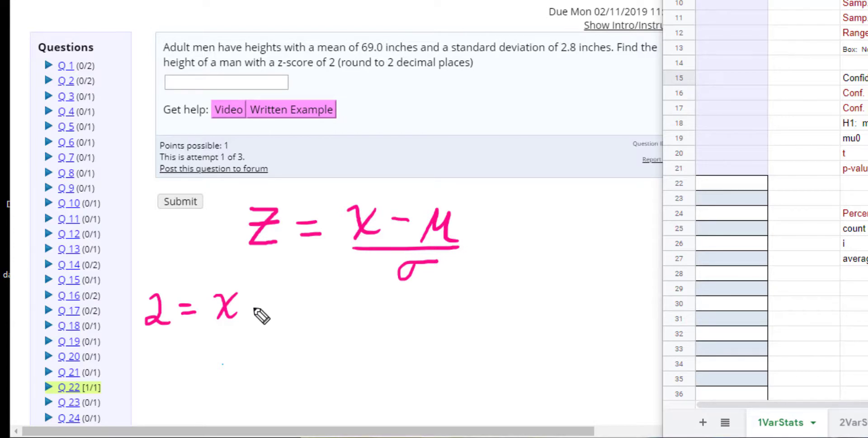
{"action": "mouse_move", "coordinate": [247, 300]}
{"action": "left_mouse_down"}
{"action": "mouse_move", "coordinate": [263, 299]}
{"action": "mouse_move", "coordinate": [277, 316]}
{"action": "mouse_move", "coordinate": [313, 298]}
{"action": "mouse_move", "coordinate": [312, 321]}
{"action": "left_mouse_up"}
{"action": "left_click_drag", "start_coordinate": [228, 335], "coordinate": [320, 331]}
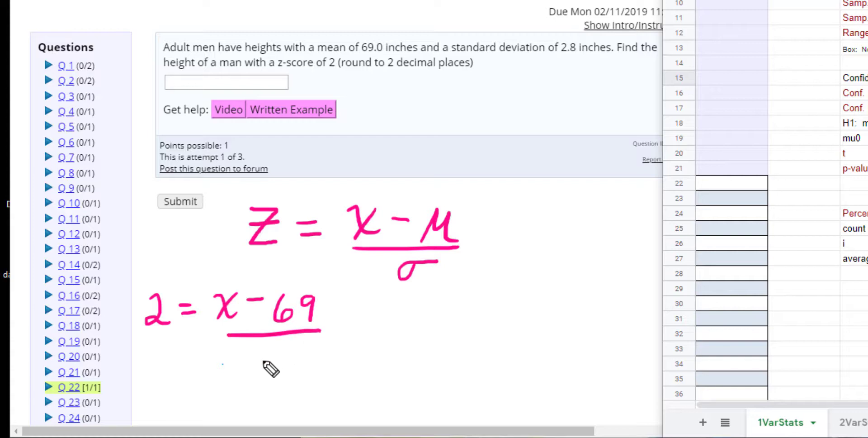
{"action": "mouse_move", "coordinate": [262, 360]}
{"action": "left_mouse_down"}
{"action": "mouse_move", "coordinate": [261, 377]}
{"action": "mouse_move", "coordinate": [279, 379]}
{"action": "left_mouse_up"}
{"action": "left_click", "coordinate": [291, 375]}
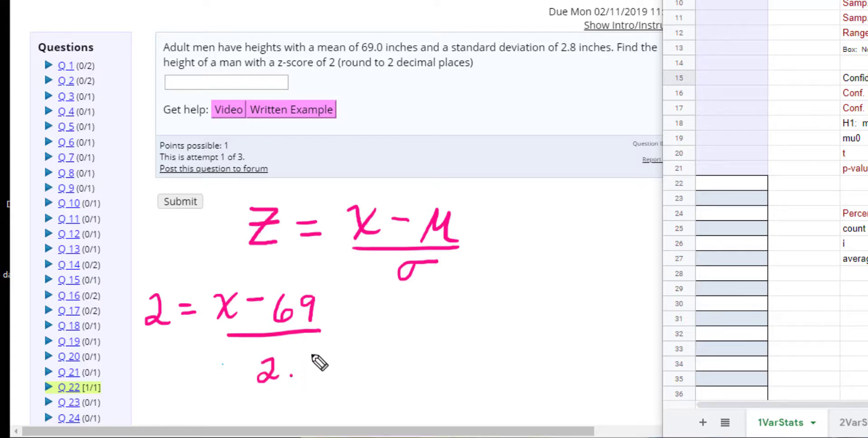
{"action": "mouse_move", "coordinate": [312, 354]}
{"action": "left_mouse_down"}
{"action": "mouse_move", "coordinate": [317, 375]}
{"action": "mouse_move", "coordinate": [317, 351]}
{"action": "left_mouse_up"}
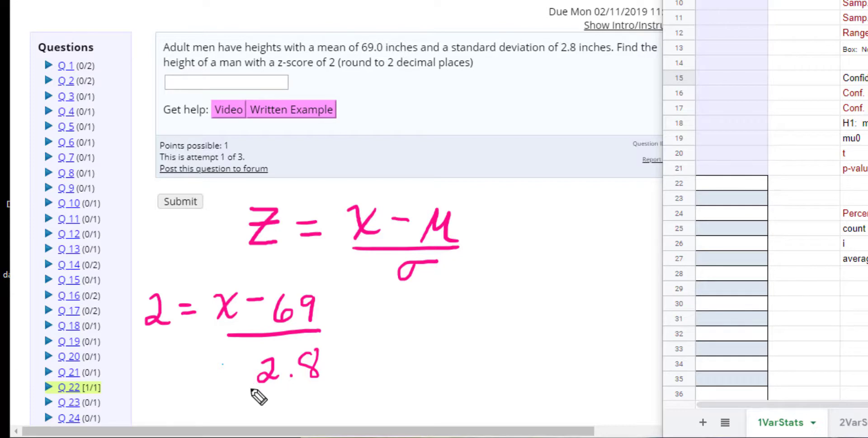
- Draw a red arrow from 2.8 to the 2, and write the resulting equation → 5.6 = x − 69
{"action": "mouse_move", "coordinate": [252, 388]}
{"action": "left_mouse_down"}
{"action": "mouse_move", "coordinate": [159, 336]}
{"action": "mouse_move", "coordinate": [170, 337]}
{"action": "left_mouse_up"}
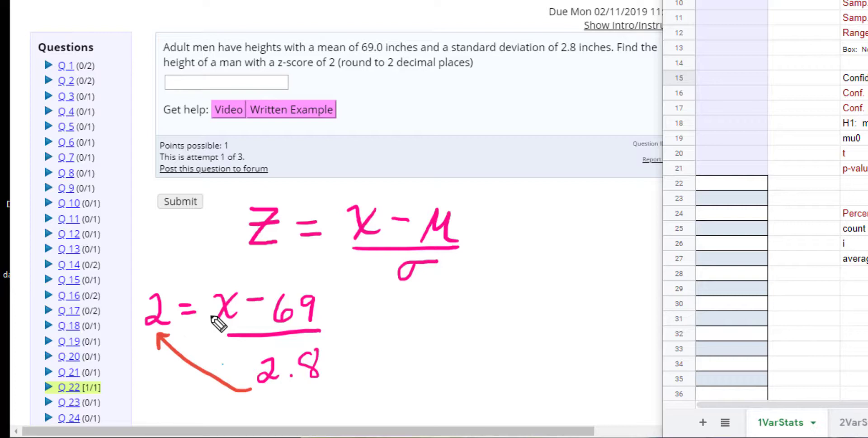
{"action": "mouse_move", "coordinate": [352, 315]}
{"action": "left_mouse_down"}
{"action": "mouse_move", "coordinate": [376, 315]}
{"action": "mouse_move", "coordinate": [373, 326]}
{"action": "left_mouse_up"}
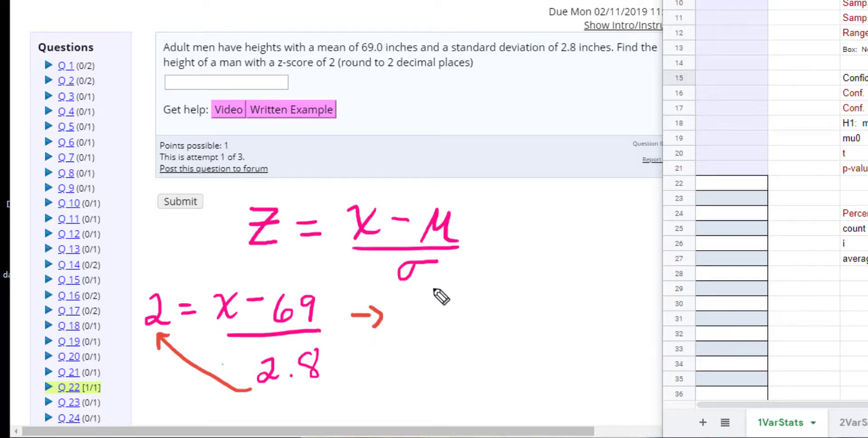
{"action": "left_click_drag", "start_coordinate": [420, 293], "coordinate": [406, 322]}
{"action": "mouse_move", "coordinate": [453, 304]}
{"action": "left_mouse_down"}
{"action": "mouse_move", "coordinate": [445, 322]}
{"action": "mouse_move", "coordinate": [491, 305]}
{"action": "left_mouse_up"}
{"action": "mouse_move", "coordinate": [475, 316]}
{"action": "left_mouse_down"}
{"action": "mouse_move", "coordinate": [525, 322]}
{"action": "mouse_move", "coordinate": [512, 325]}
{"action": "mouse_move", "coordinate": [551, 311]}
{"action": "left_mouse_up"}
{"action": "mouse_move", "coordinate": [568, 293]}
{"action": "left_mouse_down"}
{"action": "mouse_move", "coordinate": [566, 312]}
{"action": "mouse_move", "coordinate": [594, 320]}
{"action": "left_mouse_up"}
- Write +69 under both sides of the red equation, underline it, and write the solution 74.6 = x
{"action": "left_click_drag", "start_coordinate": [395, 350], "coordinate": [424, 349]}
{"action": "left_click_drag", "start_coordinate": [410, 341], "coordinate": [407, 364]}
{"action": "mouse_move", "coordinate": [442, 342]}
{"action": "left_mouse_down"}
{"action": "mouse_move", "coordinate": [433, 361]}
{"action": "mouse_move", "coordinate": [466, 344]}
{"action": "mouse_move", "coordinate": [462, 359]}
{"action": "left_mouse_up"}
{"action": "mouse_move", "coordinate": [537, 350]}
{"action": "left_mouse_down"}
{"action": "mouse_move", "coordinate": [561, 348]}
{"action": "mouse_move", "coordinate": [545, 360]}
{"action": "left_mouse_up"}
{"action": "mouse_move", "coordinate": [574, 338]}
{"action": "left_mouse_down"}
{"action": "mouse_move", "coordinate": [569, 350]}
{"action": "mouse_move", "coordinate": [577, 344]}
{"action": "left_mouse_up"}
{"action": "mouse_move", "coordinate": [592, 333]}
{"action": "left_mouse_down"}
{"action": "mouse_move", "coordinate": [608, 337]}
{"action": "mouse_move", "coordinate": [599, 351]}
{"action": "left_mouse_up"}
{"action": "left_click_drag", "start_coordinate": [379, 392], "coordinate": [596, 371]}
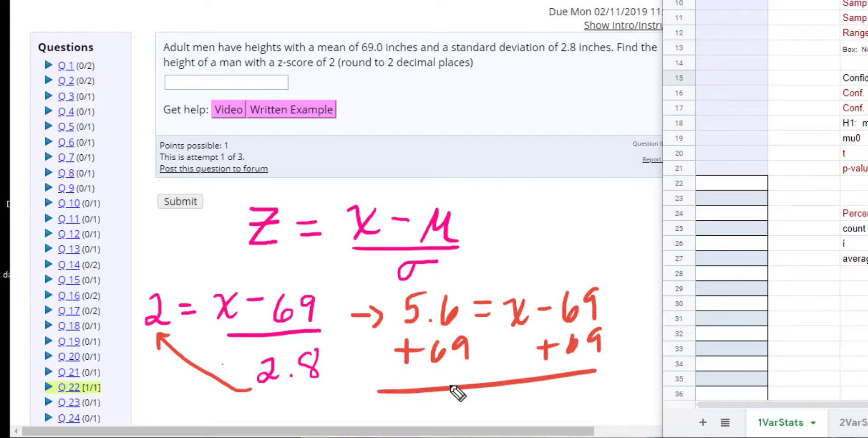
{"action": "mouse_move", "coordinate": [451, 387]}
{"action": "left_mouse_down"}
{"action": "mouse_move", "coordinate": [455, 398]}
{"action": "mouse_move", "coordinate": [472, 394]}
{"action": "mouse_move", "coordinate": [493, 408]}
{"action": "mouse_move", "coordinate": [568, 395]}
{"action": "mouse_move", "coordinate": [582, 401]}
{"action": "mouse_move", "coordinate": [562, 409]}
{"action": "left_mouse_up"}
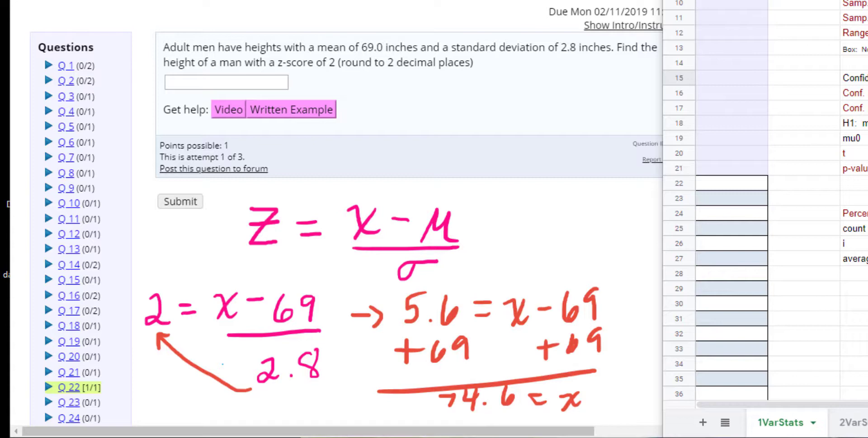
- Enter 74.6 as the answer to the height question and submit it
{"action": "key", "text": "Escape"}
{"action": "left_click", "coordinate": [222, 81]}
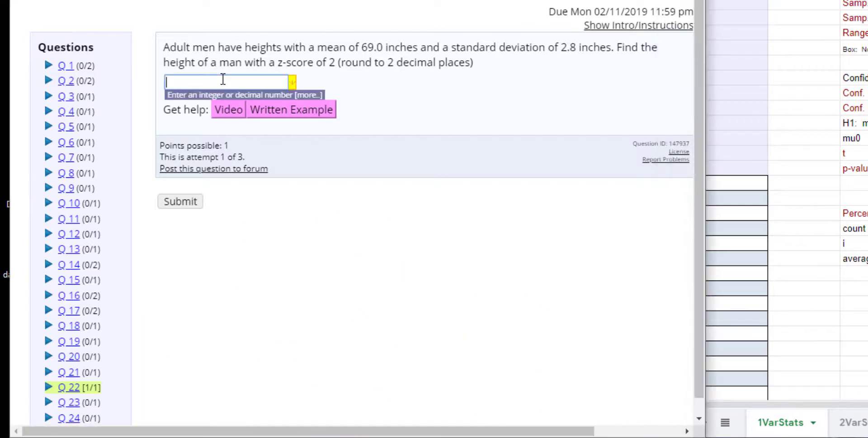
{"action": "type", "text": "74.6"}
{"action": "key", "text": "Return"}
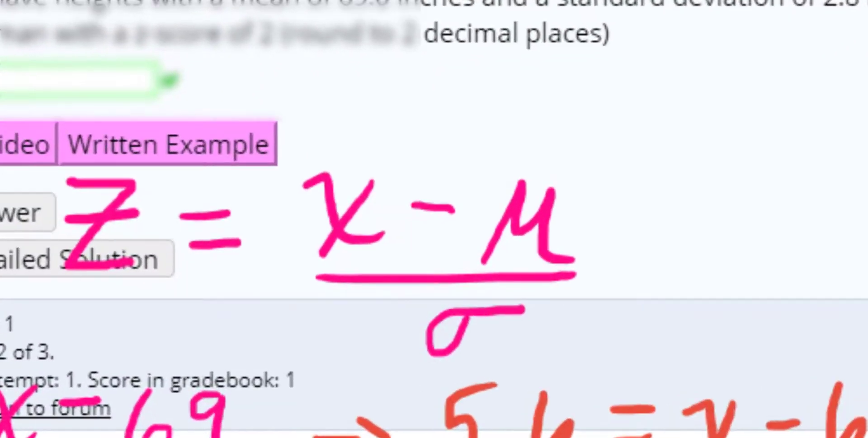
- Circle the handwritten z-score formula in red and leave annotation mode
{"action": "mouse_move", "coordinate": [332, 126]}
{"action": "left_mouse_down"}
{"action": "mouse_move", "coordinate": [240, 102]}
{"action": "mouse_move", "coordinate": [10, 161]}
{"action": "mouse_move", "coordinate": [520, 413]}
{"action": "mouse_move", "coordinate": [595, 178]}
{"action": "mouse_move", "coordinate": [271, 97]}
{"action": "left_mouse_up"}
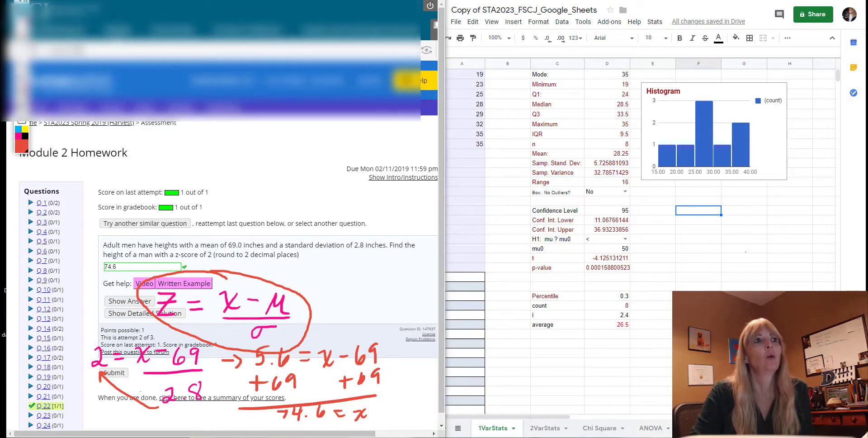
{"action": "key", "text": "Escape"}
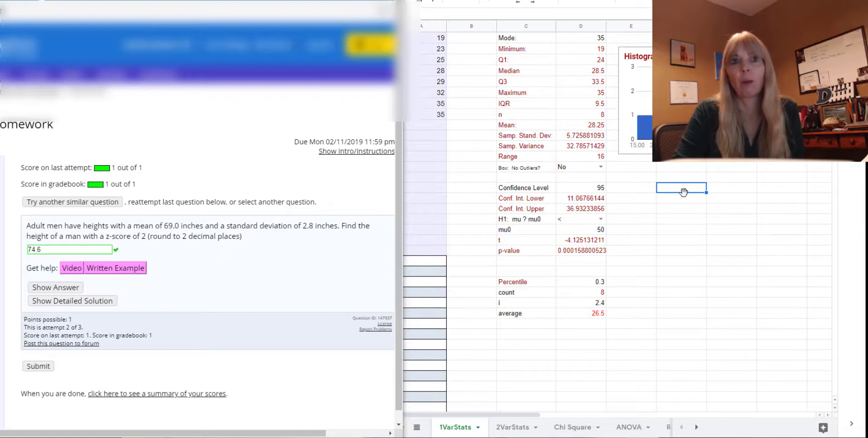
- Enter the labels z, x, mean and standard deviation in cells F15 to F18 of the 1VarStats sheet
{"action": "left_click", "coordinate": [683, 191]}
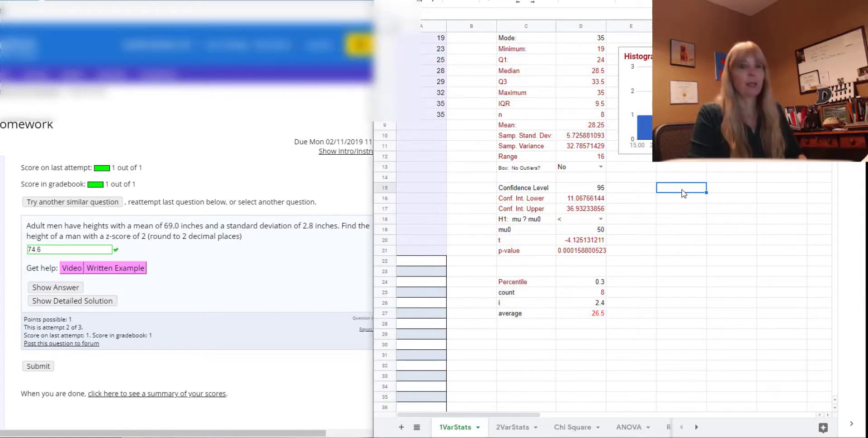
{"action": "key", "text": "Return"}
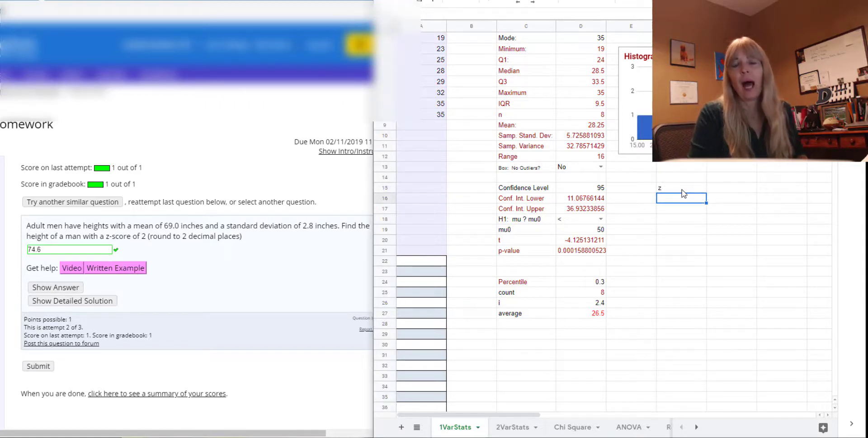
{"action": "type", "text": "x"}
{"action": "key", "text": "Return"}
{"action": "type", "text": "mean"}
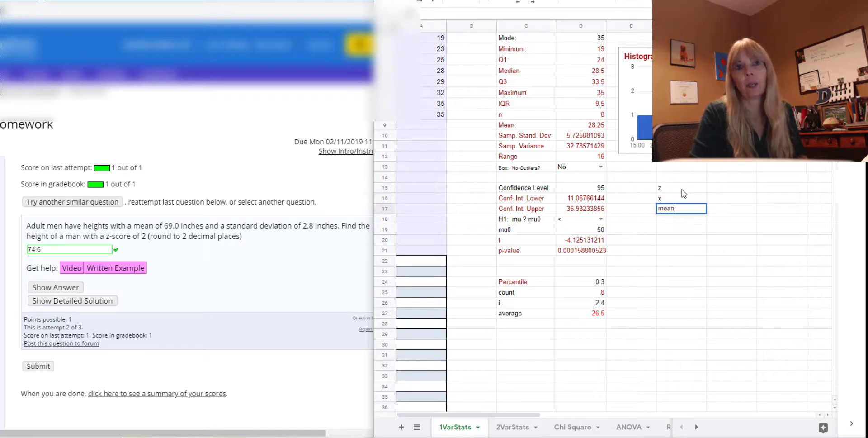
{"action": "key", "text": "Return"}
{"action": "type", "text": "standard"}
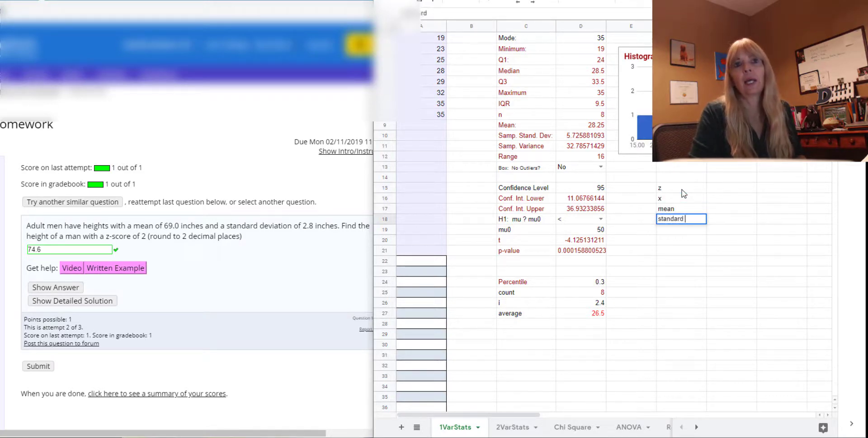
{"action": "type", "text": " deviation"}
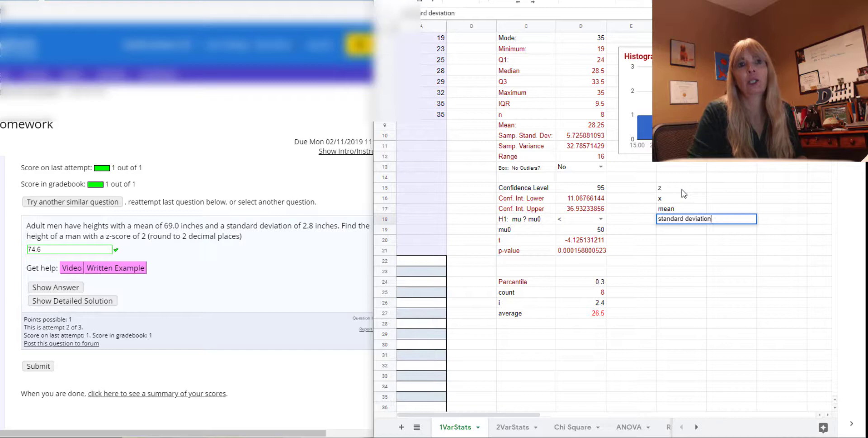
{"action": "key", "text": "Return"}
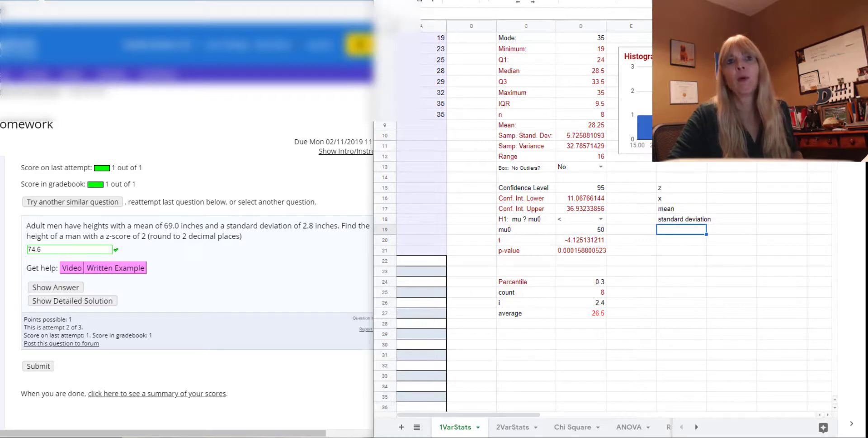
- Widen column F so that the standard deviation label fits in its cell
{"action": "left_click", "coordinate": [682, 26]}
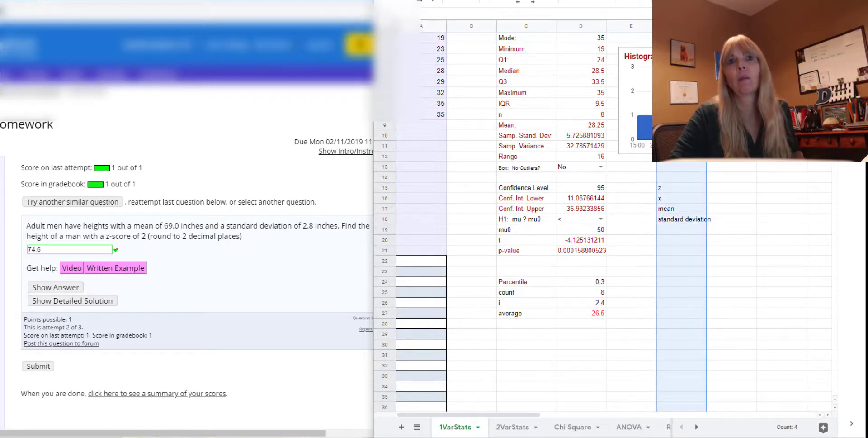
{"action": "left_click_drag", "start_coordinate": [706, 26], "coordinate": [714, 26]}
{"action": "left_click", "coordinate": [664, 220]}
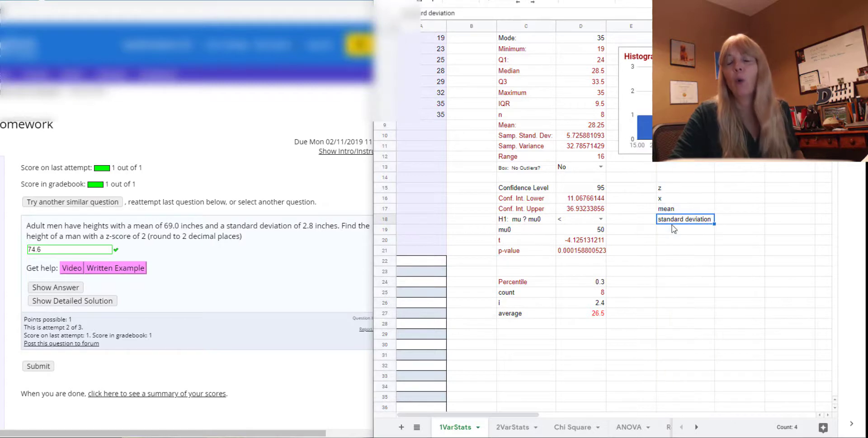
- Fill the empty cell G16 beside the x label with yellow
{"action": "left_click", "coordinate": [678, 188]}
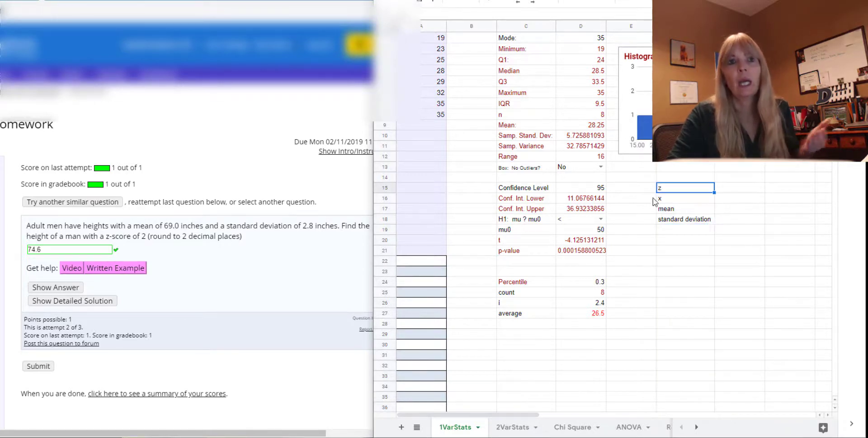
{"action": "left_click", "coordinate": [678, 199]}
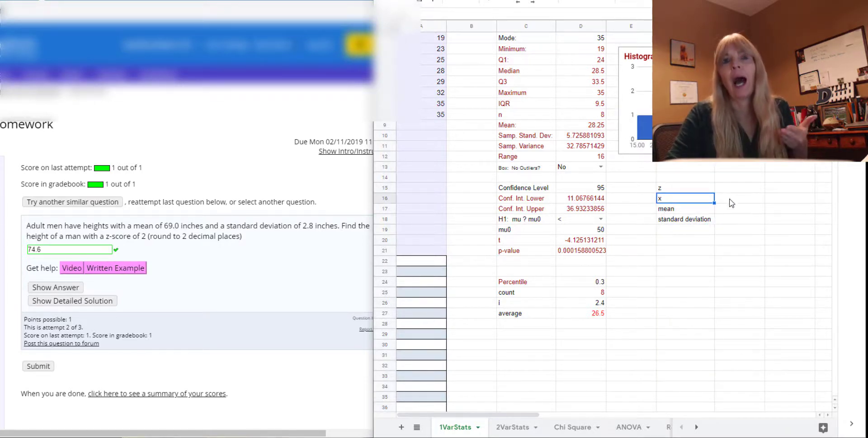
{"action": "left_click", "coordinate": [731, 202]}
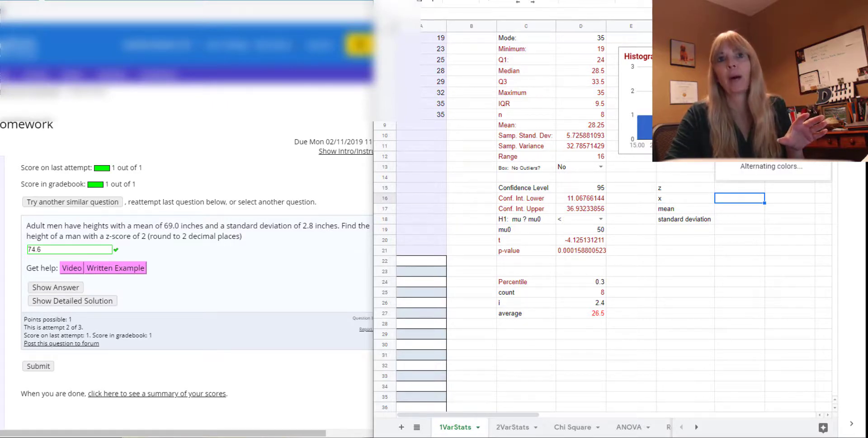
{"action": "left_click", "coordinate": [758, 75]}
- Enter 69 for the mean in G17 and 2.8 for the standard deviation in G18
{"action": "left_click", "coordinate": [732, 211]}
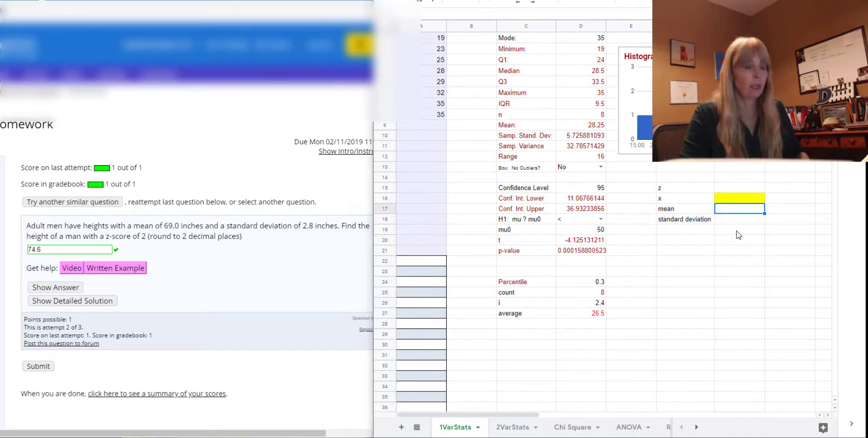
{"action": "type", "text": "6"}
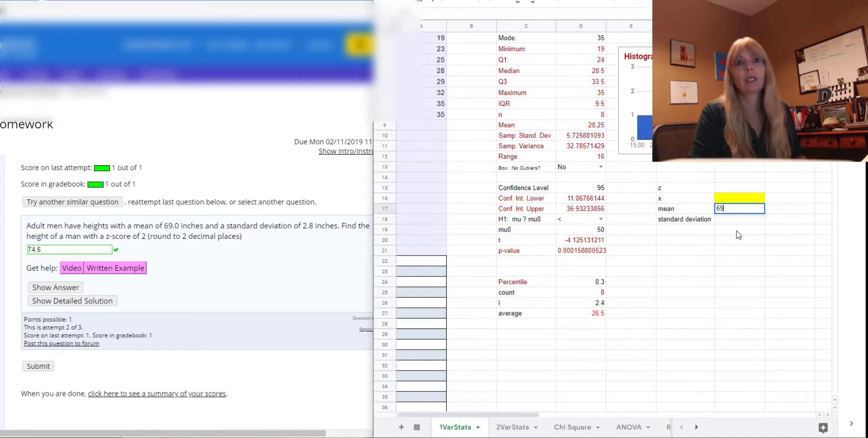
{"action": "type", "text": "9"}
{"action": "key", "text": "Return"}
{"action": "type", "text": "2.8"}
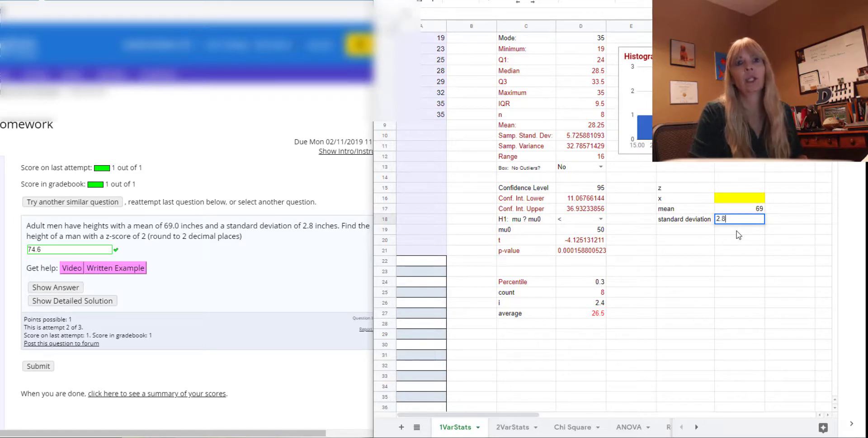
{"action": "key", "text": "Return"}
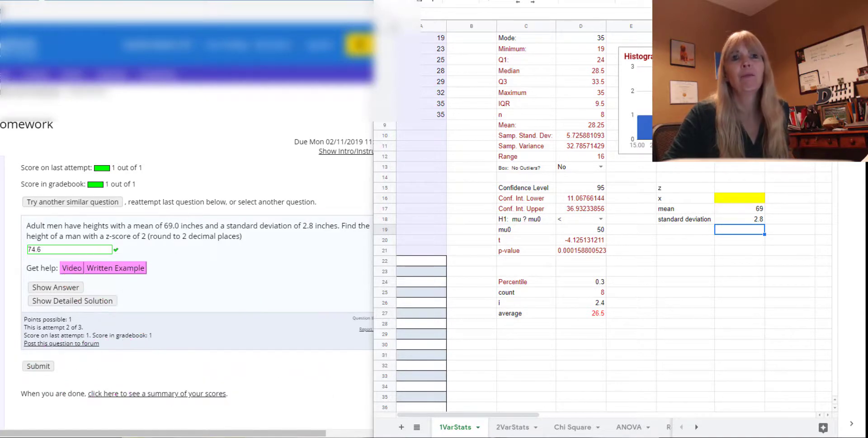
- Enter 2 for z in G15 and bring the handwritten annotations back on screen
{"action": "left_click", "coordinate": [745, 189]}
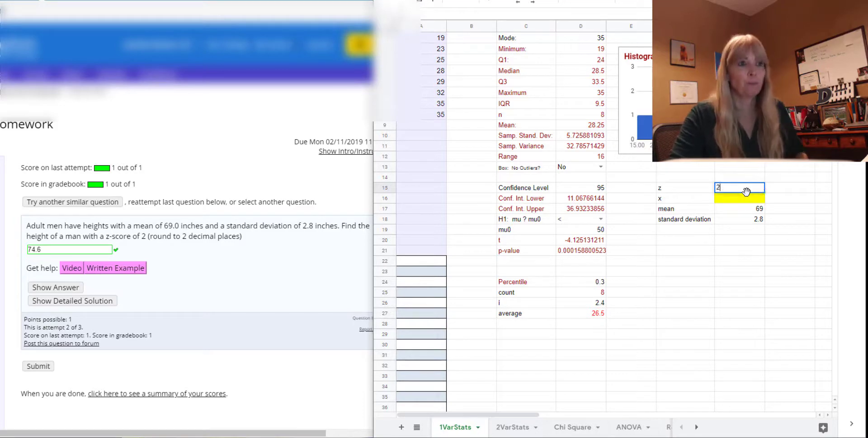
{"action": "key", "text": "Return"}
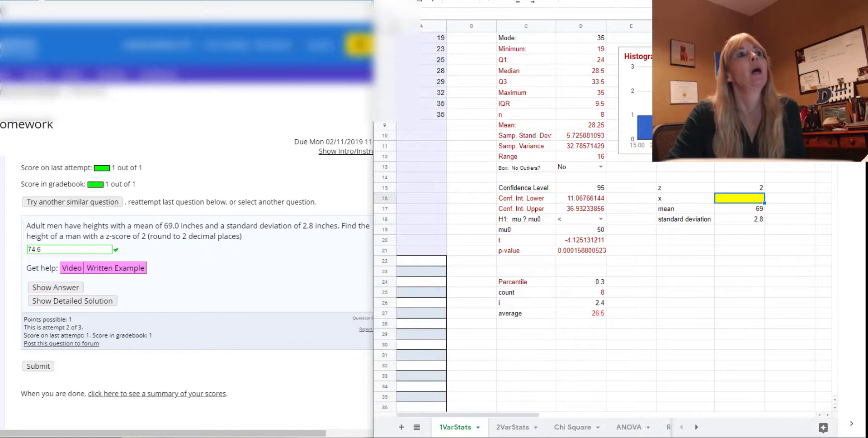
{"action": "key", "text": "ctrl+shift+h"}
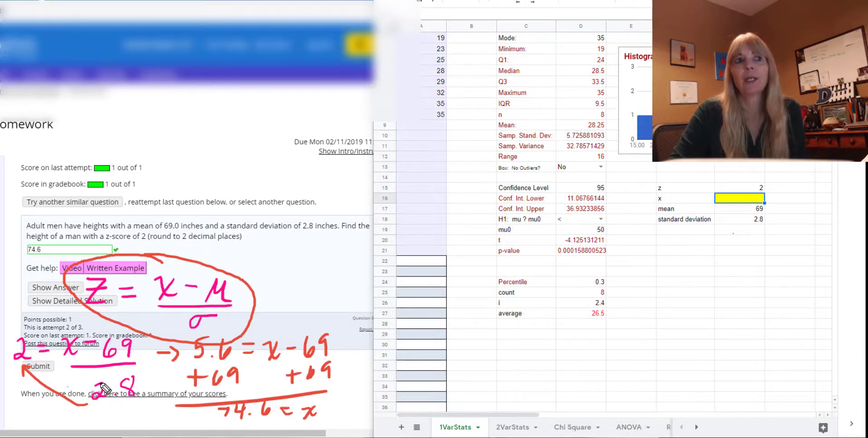
- Hide the handwritten annotations and enter the formula =G15*G18+G17 in the yellow x cell G16
{"action": "key", "text": "Escape"}
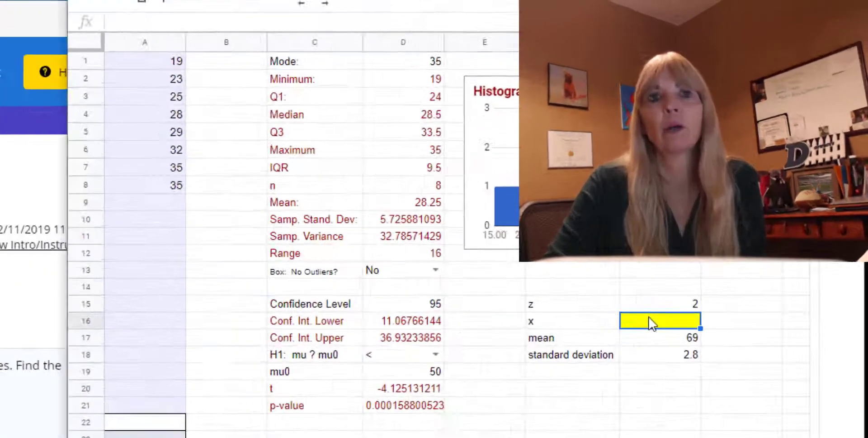
{"action": "type", "text": "="}
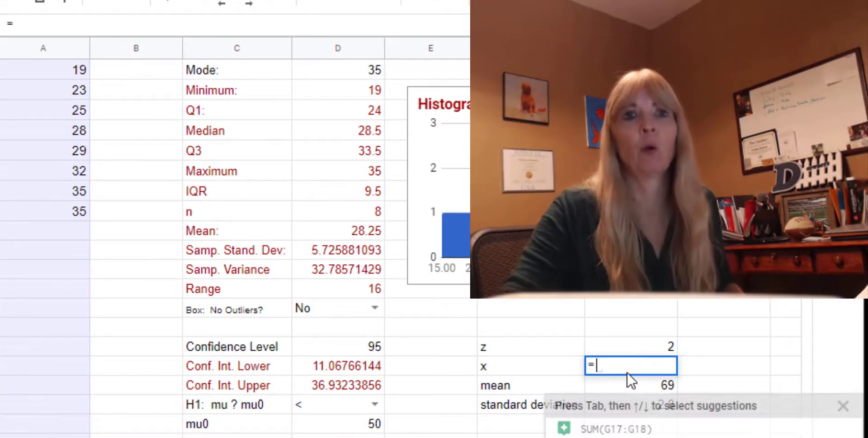
{"action": "left_click", "coordinate": [634, 346]}
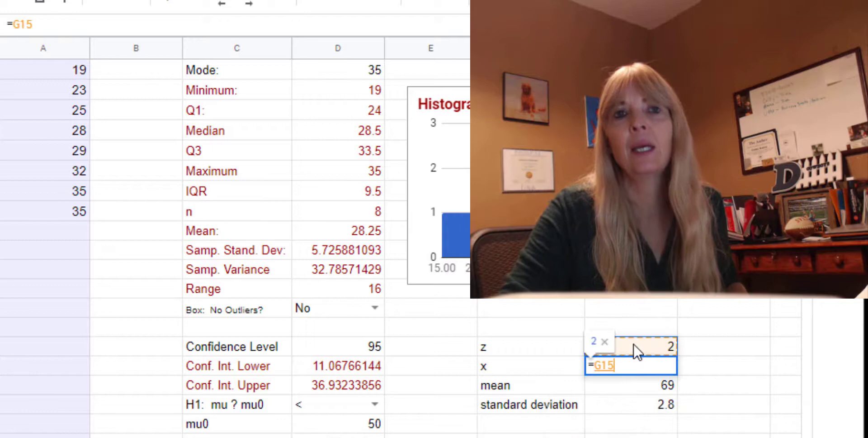
{"action": "type", "text": "*"}
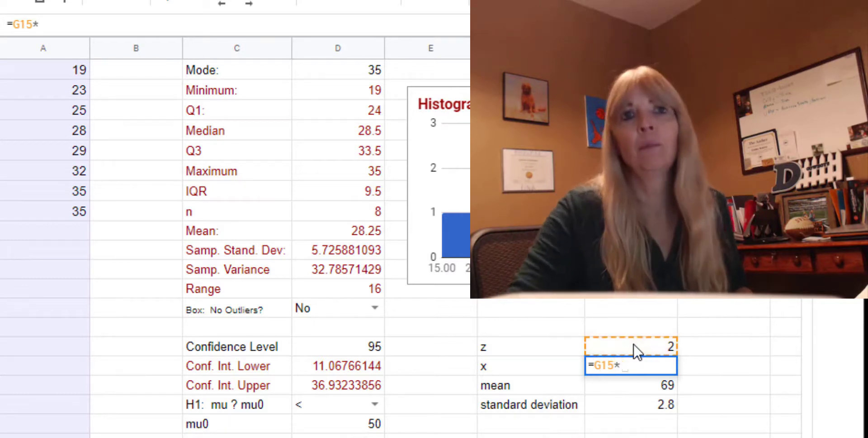
{"action": "left_click", "coordinate": [621, 403]}
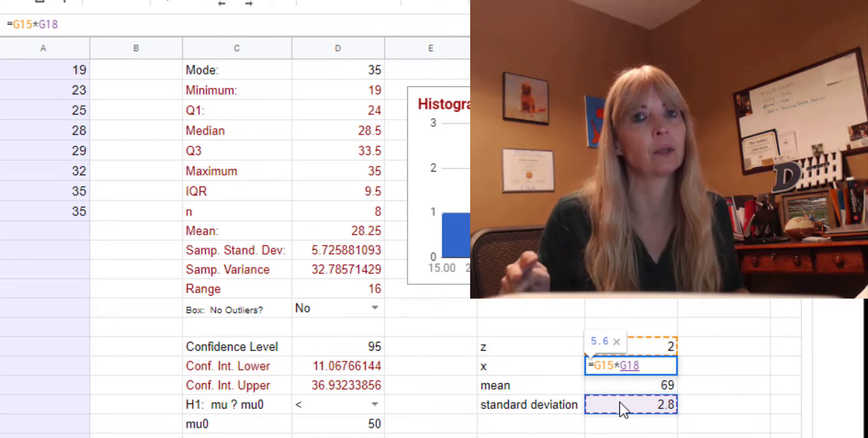
{"action": "type", "text": "+"}
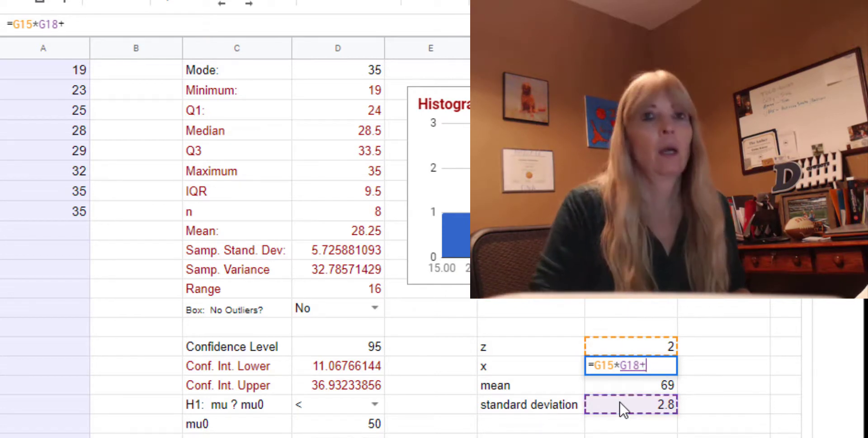
{"action": "left_click", "coordinate": [631, 390]}
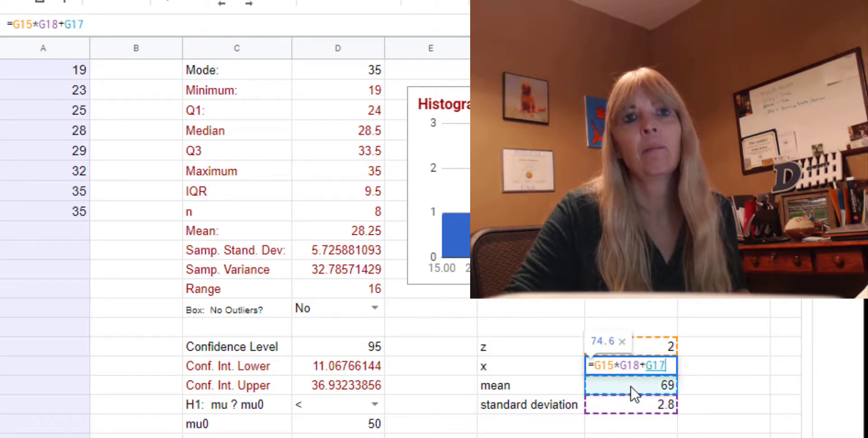
{"action": "key", "text": "Return"}
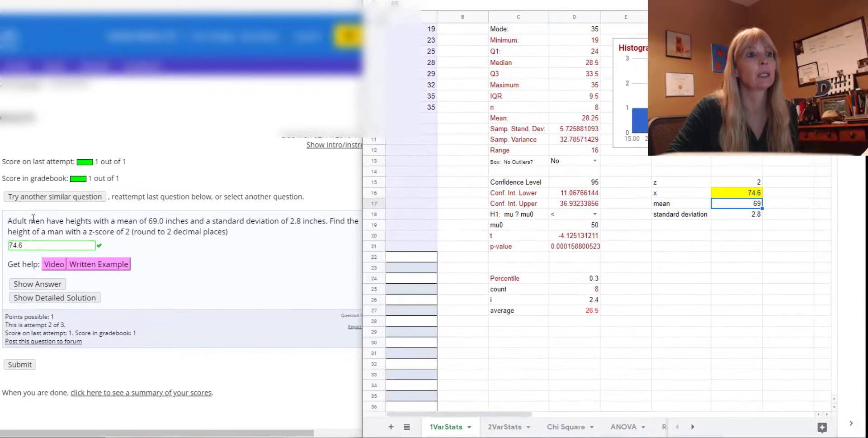
- Request another similar homework question and set z in G15 to its z-score of -0.3
{"action": "left_click", "coordinate": [37, 197]}
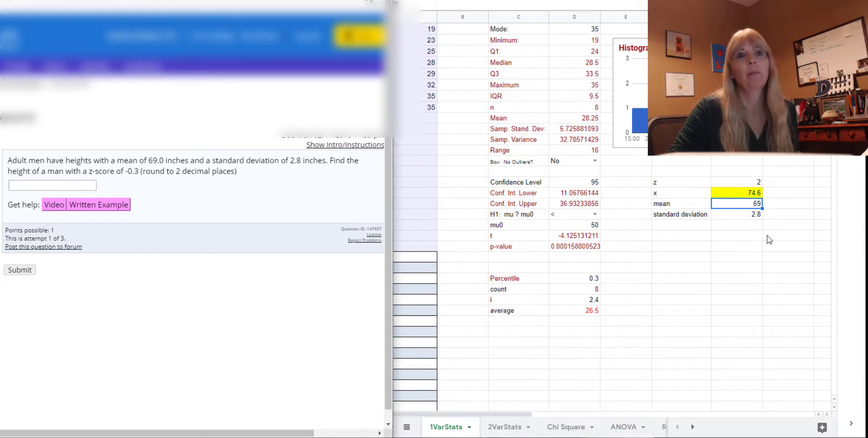
{"action": "left_click", "coordinate": [752, 182]}
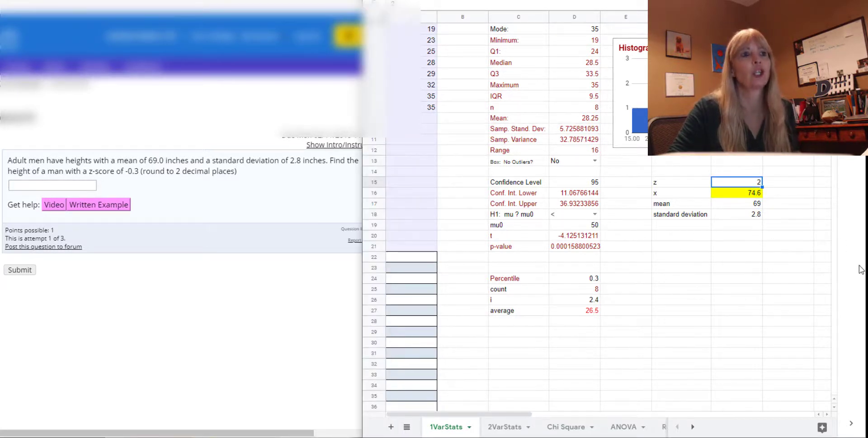
{"action": "type", "text": "-0.3"}
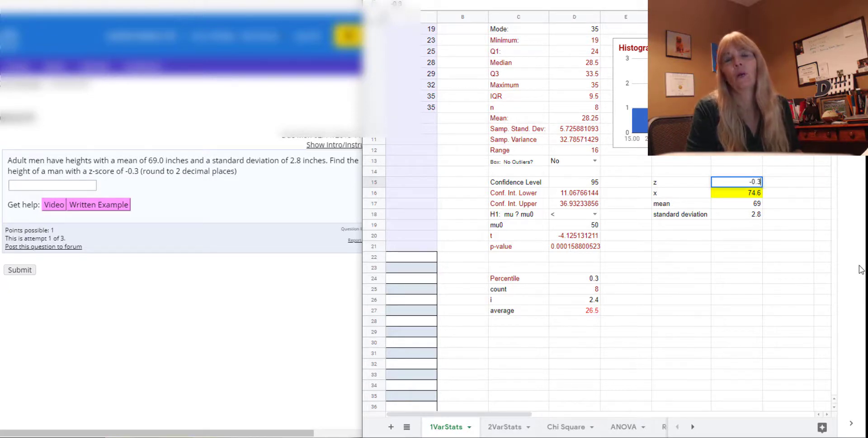
{"action": "key", "text": "Return"}
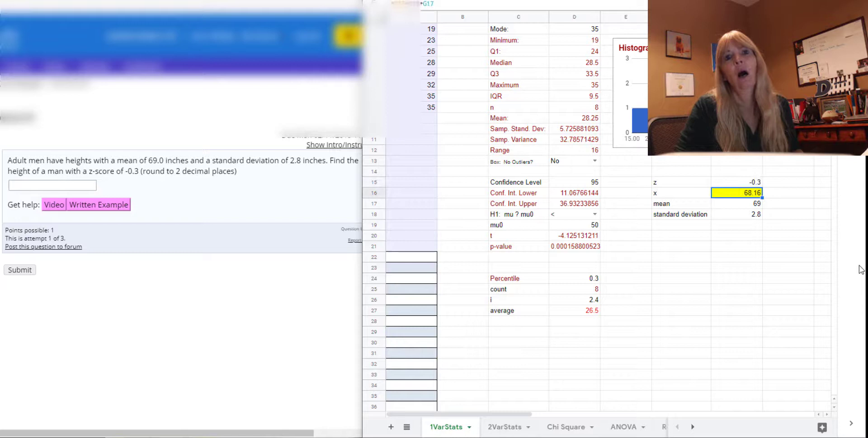
- Submit 68.16 as the answer to the height question and open homework question 23
{"action": "left_click", "coordinate": [45, 185]}
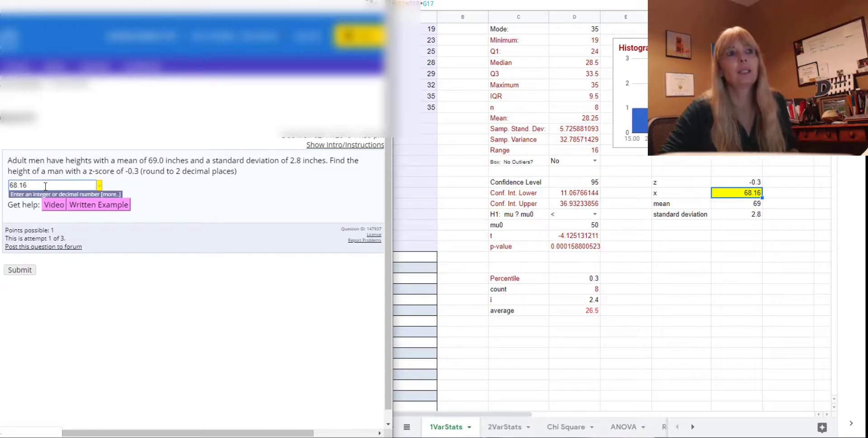
{"action": "left_click", "coordinate": [23, 270]}
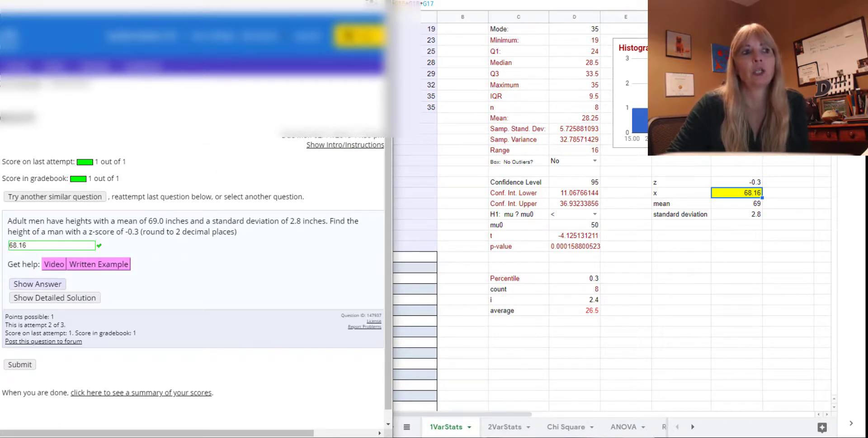
{"action": "scroll", "coordinate": [341, 248], "scroll_direction": "down", "scroll_amount": 5}
{"action": "scroll", "coordinate": [342, 247], "scroll_direction": "up", "scroll_amount": 2}
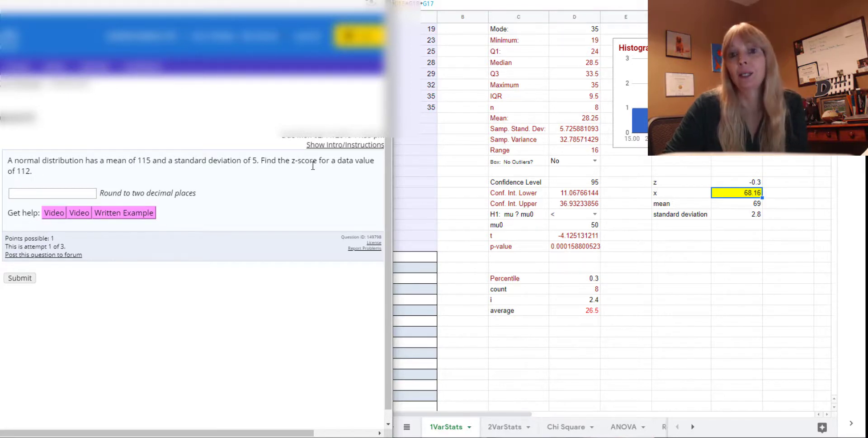
- Copy the labels z, x, mean and standard deviation from F15:F18 to the cells starting at F21
{"action": "left_click", "coordinate": [664, 184]}
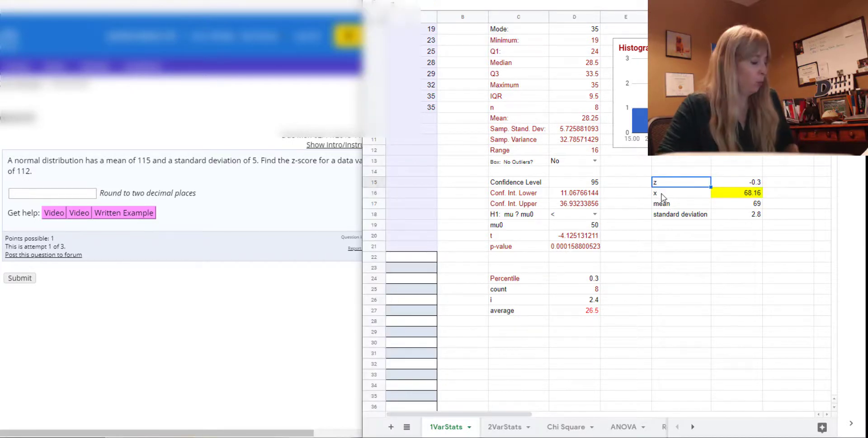
{"action": "left_click", "coordinate": [678, 217], "text": "shift"}
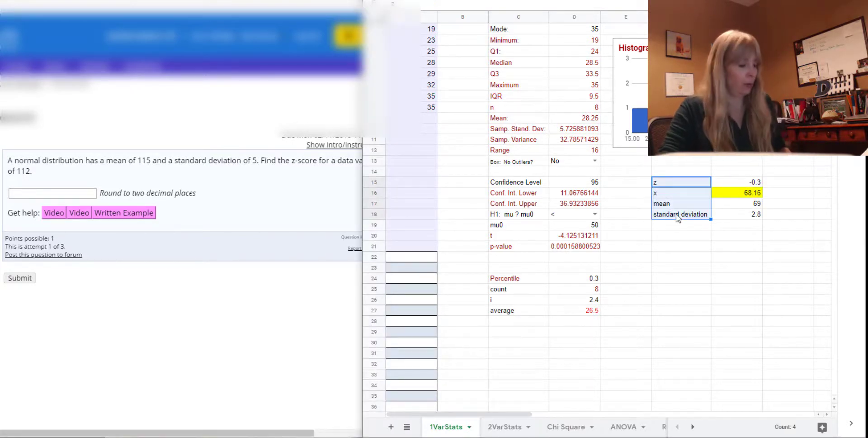
{"action": "key", "text": "ctrl+c"}
{"action": "left_click", "coordinate": [673, 248]}
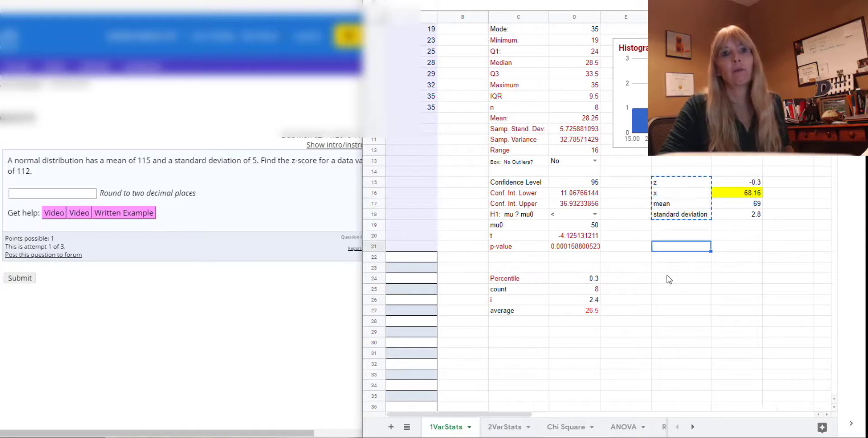
{"action": "key", "text": "ctrl+v"}
- Fill the empty cell G21 beside the copied z label with yellow
{"action": "left_click", "coordinate": [728, 249]}
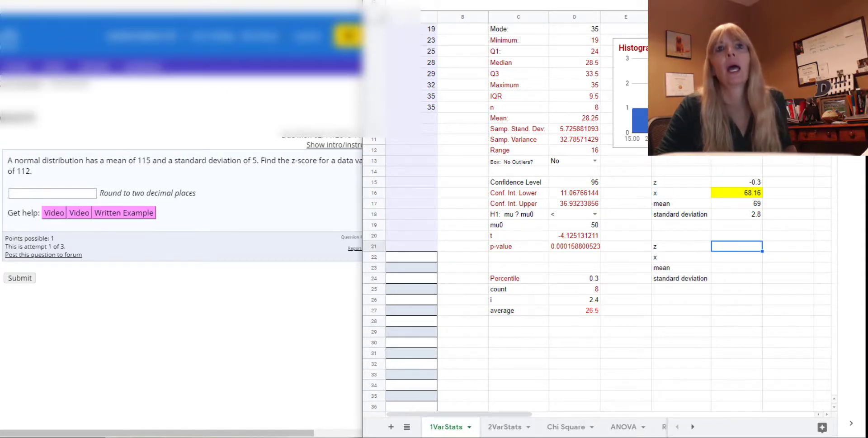
{"action": "key", "text": "alt+o"}
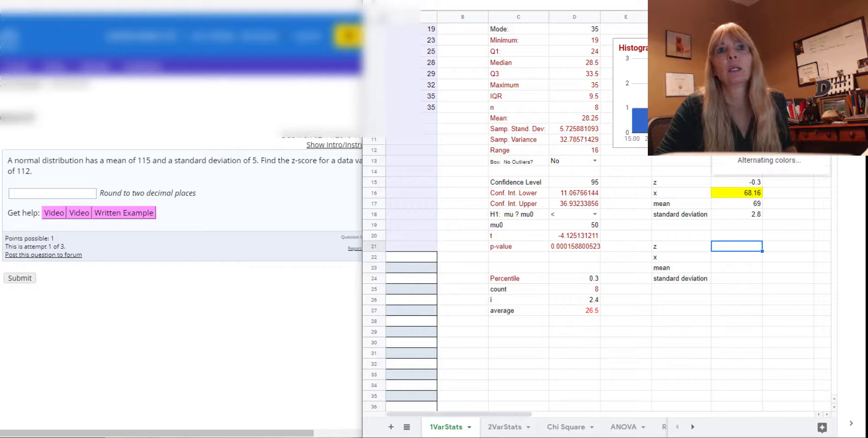
{"action": "left_click", "coordinate": [748, 68]}
- Enter 112 for x in G22, 115 for the mean in G23 and 5 for the standard deviation in G24
{"action": "left_click", "coordinate": [726, 257]}
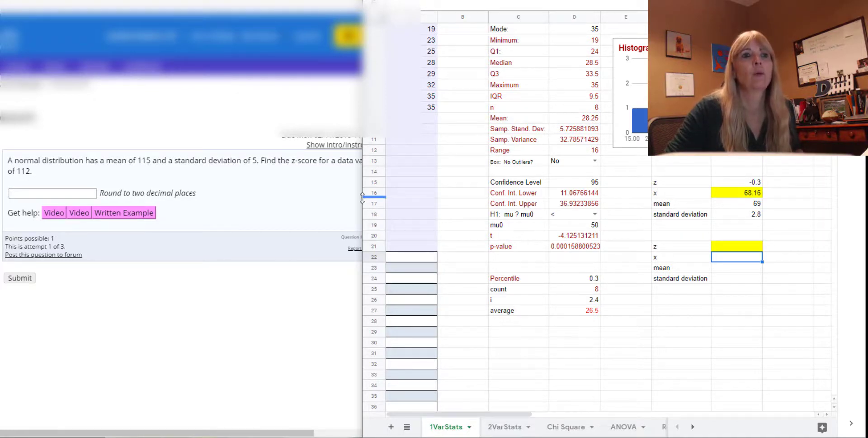
{"action": "left_click_drag", "start_coordinate": [361, 197], "coordinate": [388, 198]}
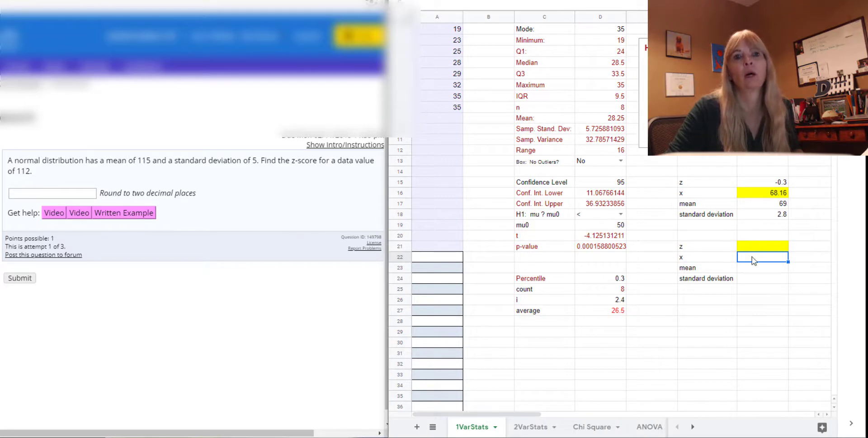
{"action": "type", "text": "112"}
{"action": "key", "text": "Return"}
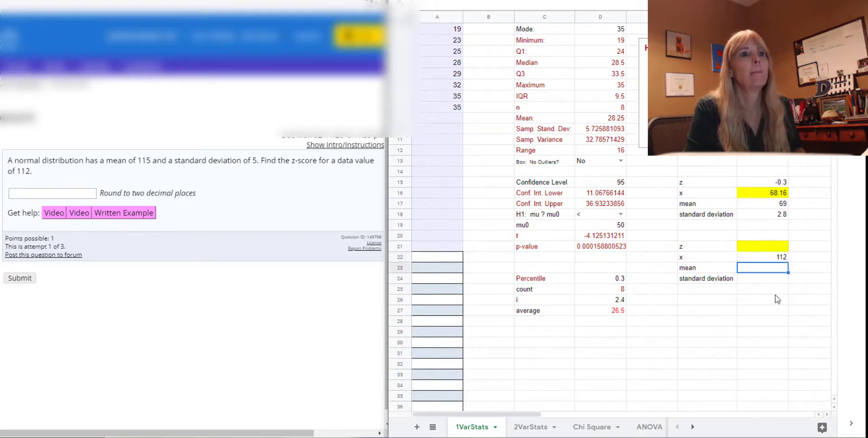
{"action": "type", "text": "115"}
{"action": "key", "text": "Return"}
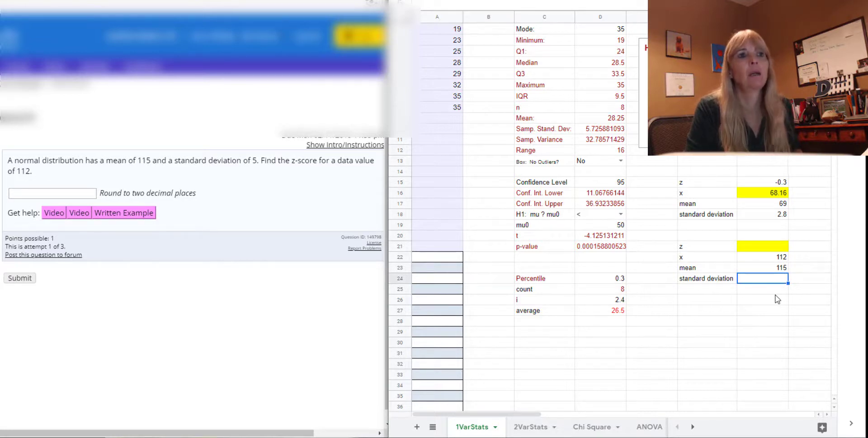
{"action": "type", "text": "5"}
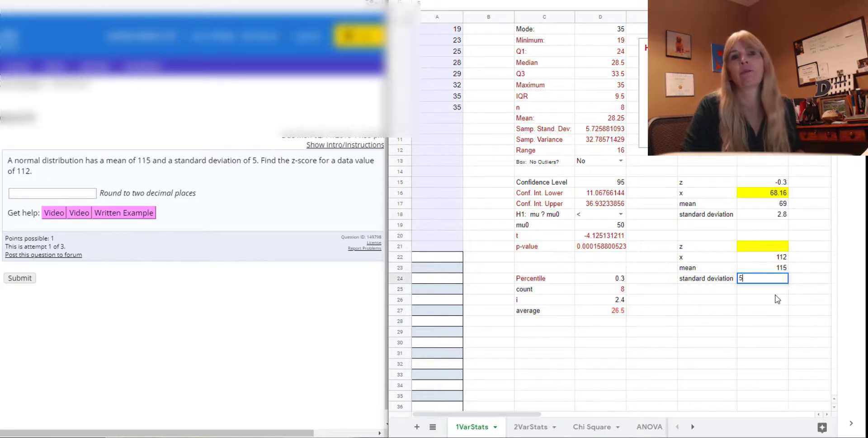
{"action": "key", "text": "Return"}
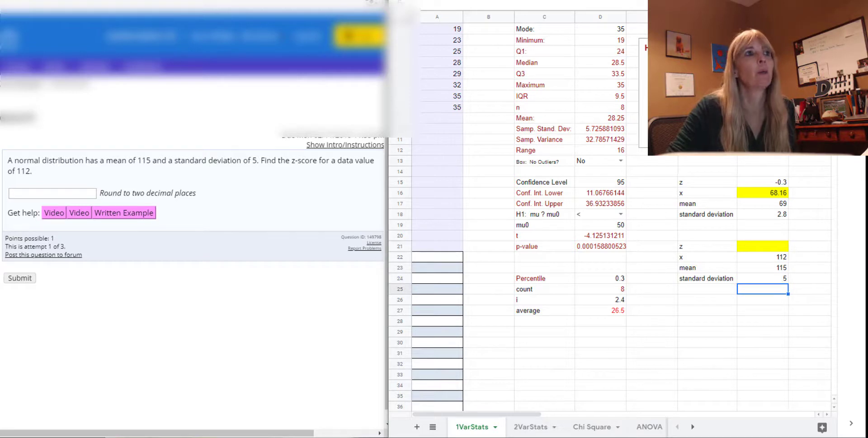
- Review the handwritten z-score formula and enter =(G22-G23)/G24 in the yellow z cell G21
{"action": "key", "text": "ctrl+shift+p"}
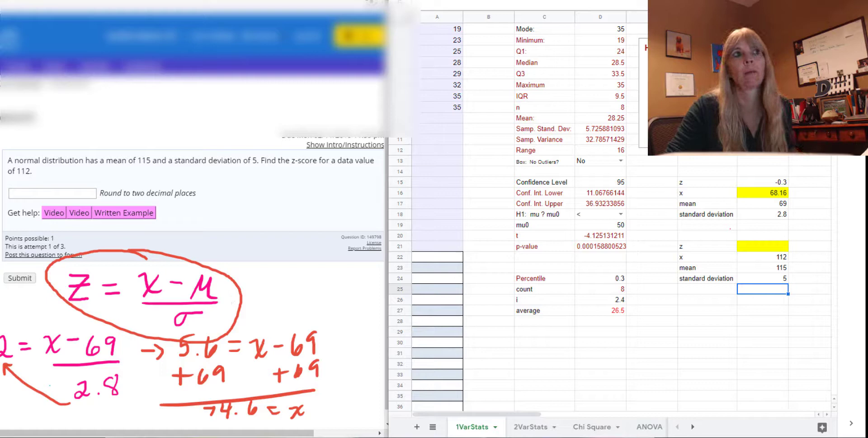
{"action": "key", "text": "Escape"}
{"action": "left_click", "coordinate": [751, 247]}
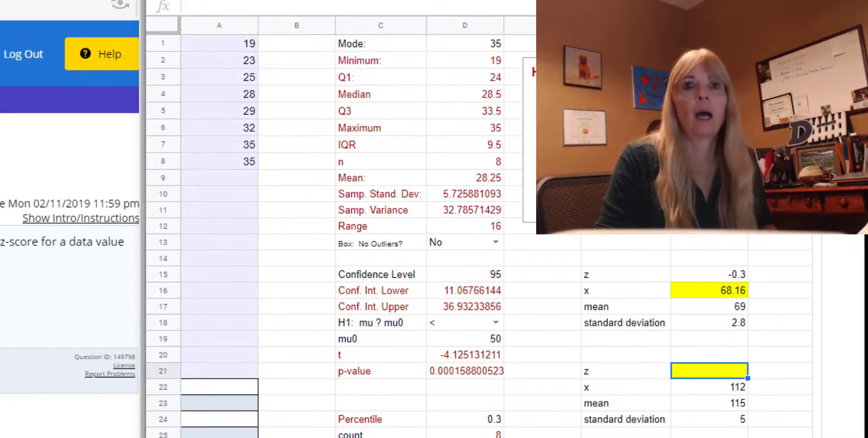
{"action": "type", "text": "=("}
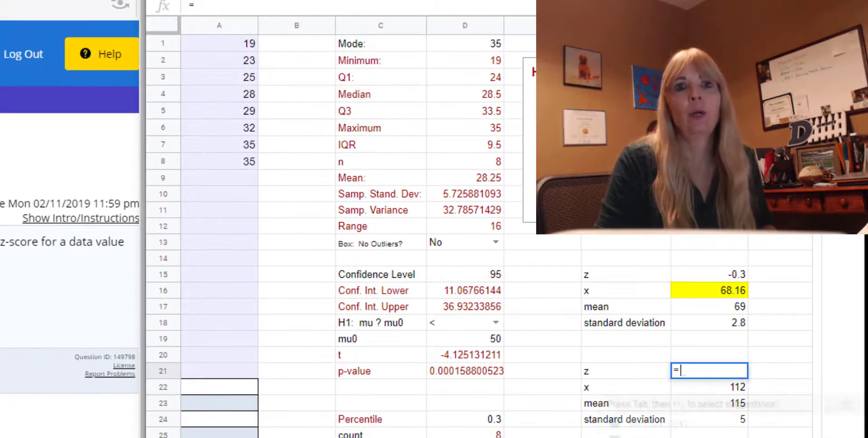
{"action": "left_click", "coordinate": [722, 389]}
{"action": "type", "text": "-"}
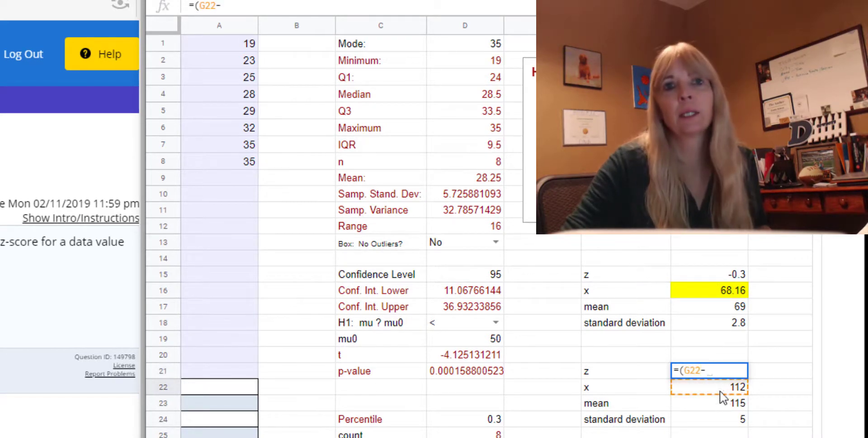
{"action": "left_click", "coordinate": [720, 403]}
{"action": "type", "text": ")/"}
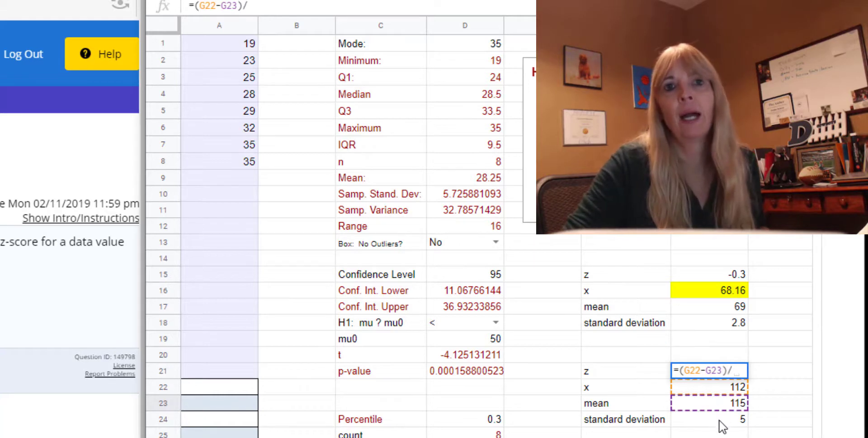
{"action": "left_click", "coordinate": [720, 419]}
{"action": "key", "text": "Return"}
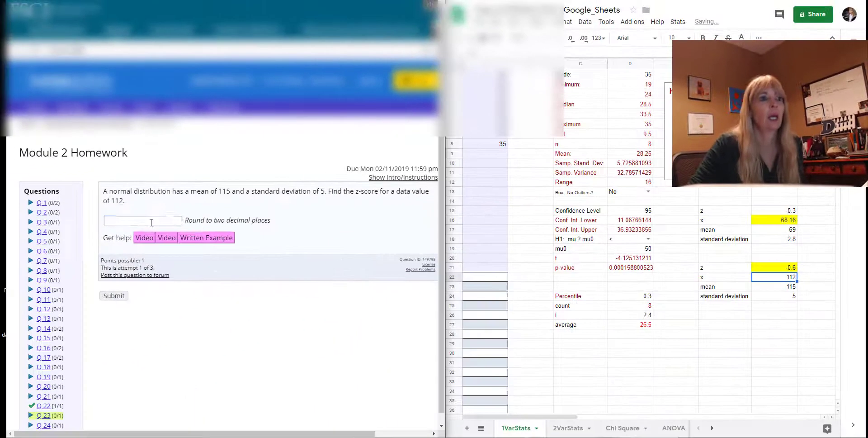
- Enter -0.60 as the z-score answer to question 23 and submit it
{"action": "left_click", "coordinate": [151, 223]}
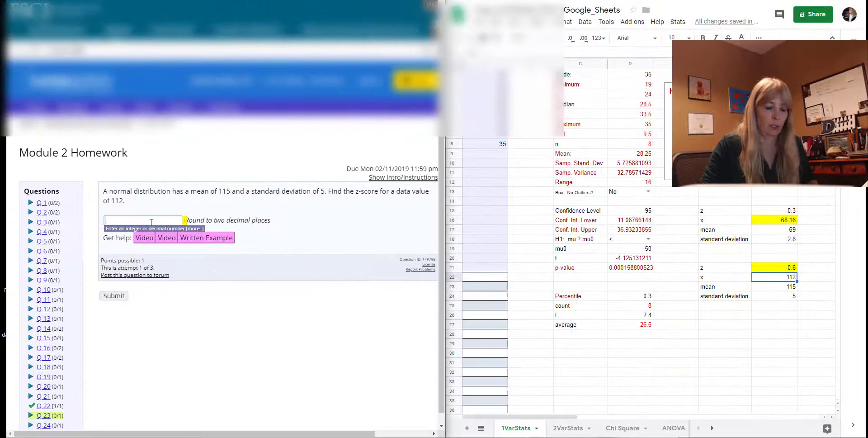
{"action": "type", "text": "-0.6"}
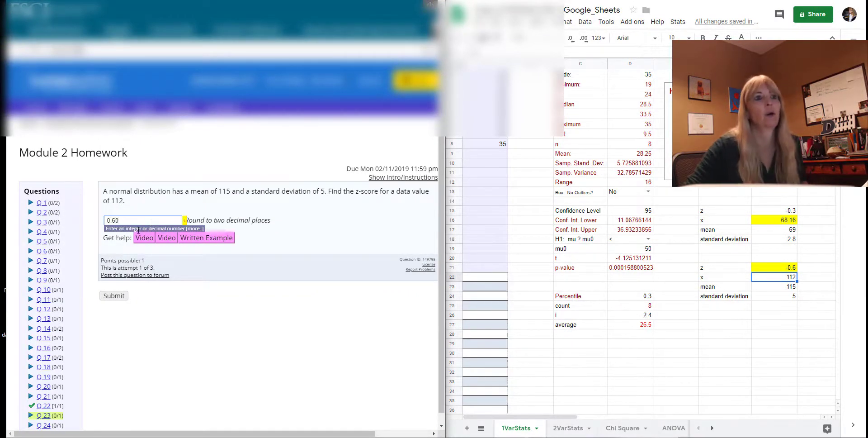
{"action": "type", "text": "0"}
{"action": "left_click", "coordinate": [114, 295]}
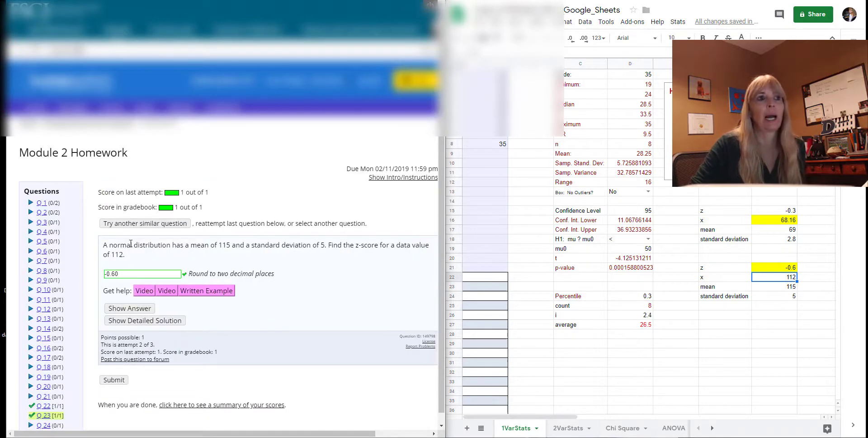
- Load a similar version of question 23 and set the lower calculator's mean to 90, standard deviation to 7 and x to 115
{"action": "left_click", "coordinate": [142, 224]}
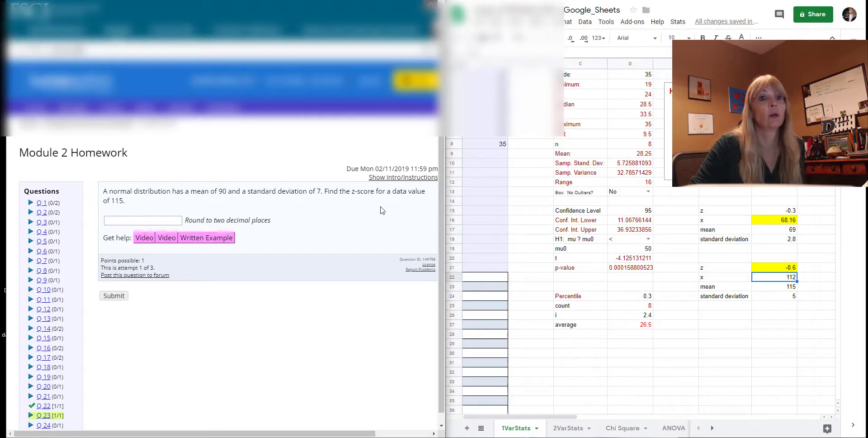
{"action": "left_click", "coordinate": [776, 288]}
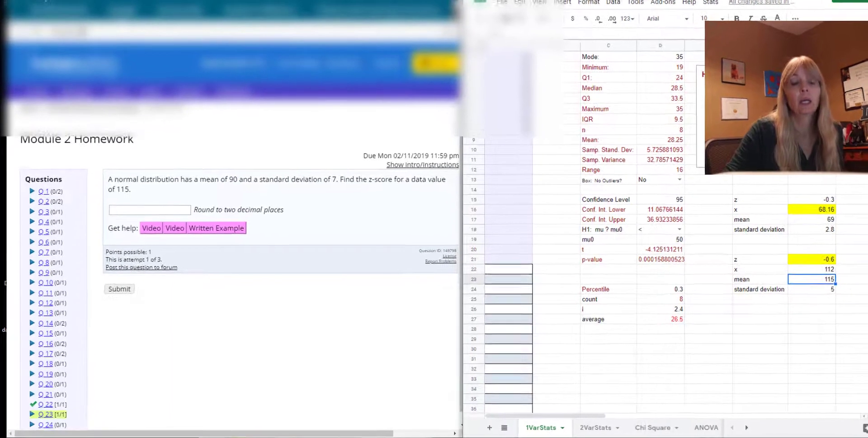
{"action": "type", "text": "90"}
{"action": "key", "text": "Return"}
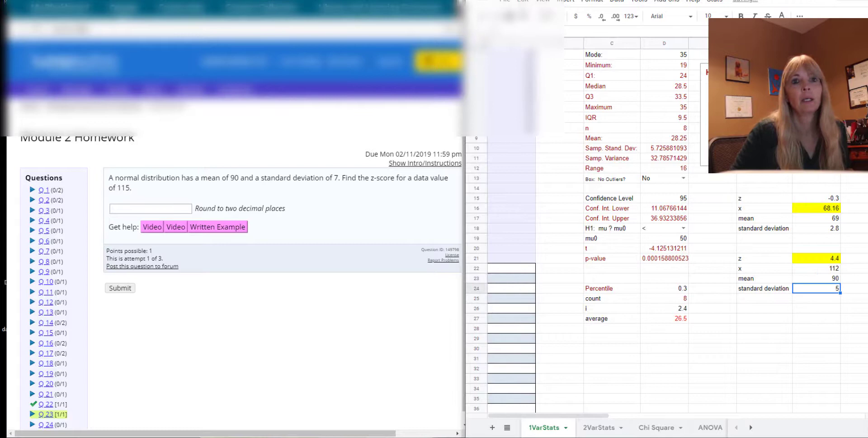
{"action": "type", "text": "7"}
{"action": "key", "text": "Return"}
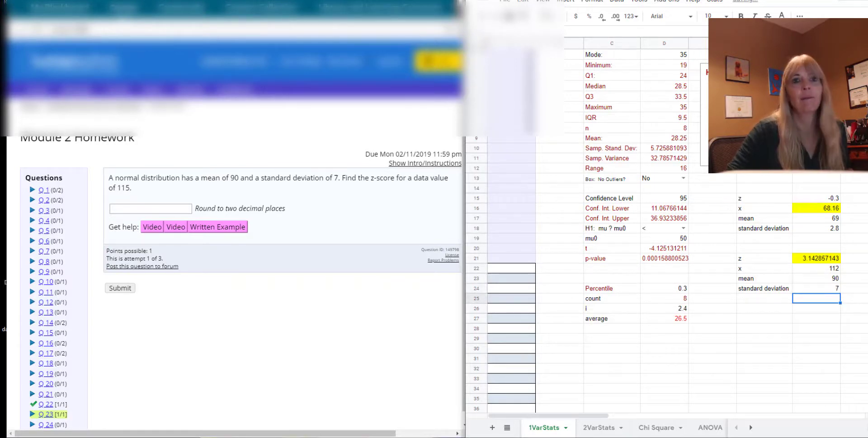
{"action": "left_click", "coordinate": [827, 270]}
{"action": "type", "text": "115"}
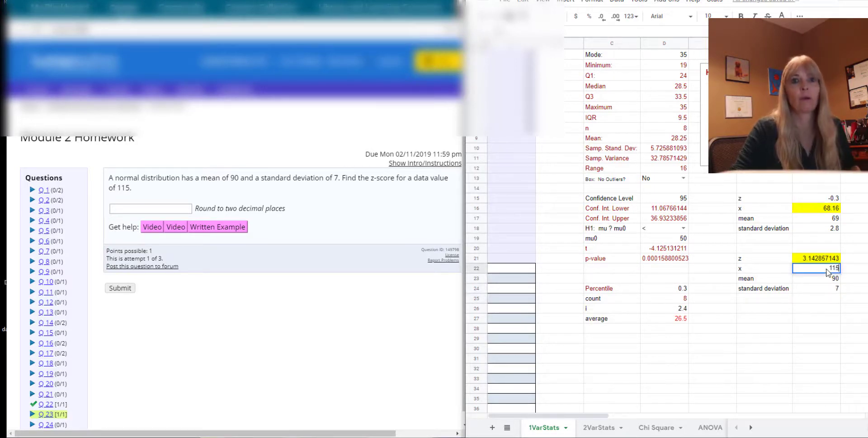
{"action": "key", "text": "Return"}
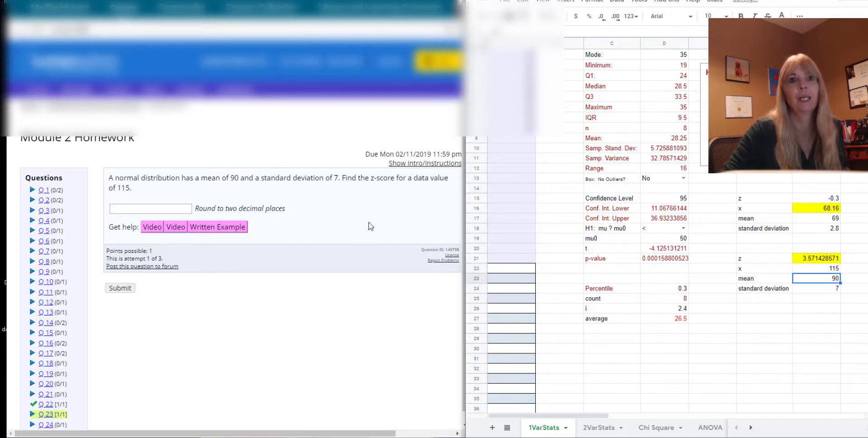
- Submit 3.57 as the z-score answer to question 23 and open the homework question on adult men's heights
{"action": "left_click", "coordinate": [148, 208]}
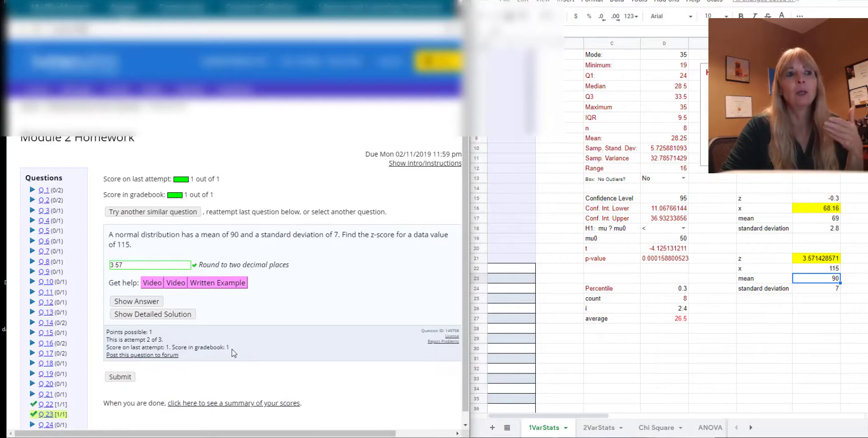
{"action": "scroll", "coordinate": [233, 353], "scroll_direction": "down", "scroll_amount": 2}
{"action": "left_click", "coordinate": [45, 333]}
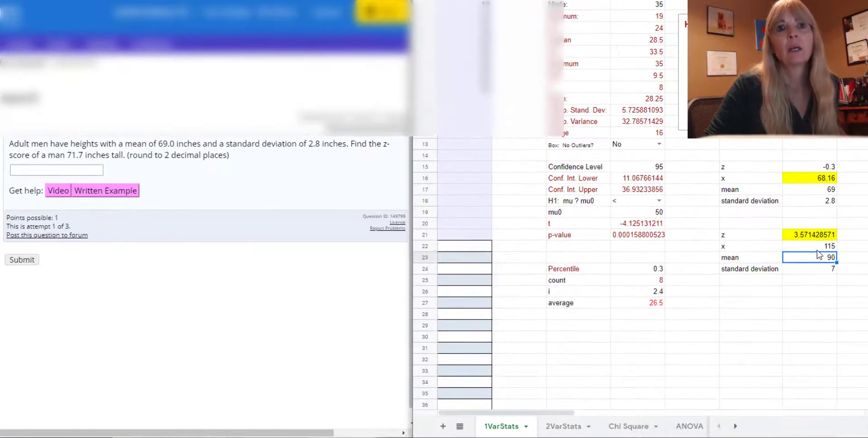
- Set the lower calculator's mean to 69, standard deviation to 2.8 and x to 71.7 for the men's height question
{"action": "left_click", "coordinate": [818, 248]}
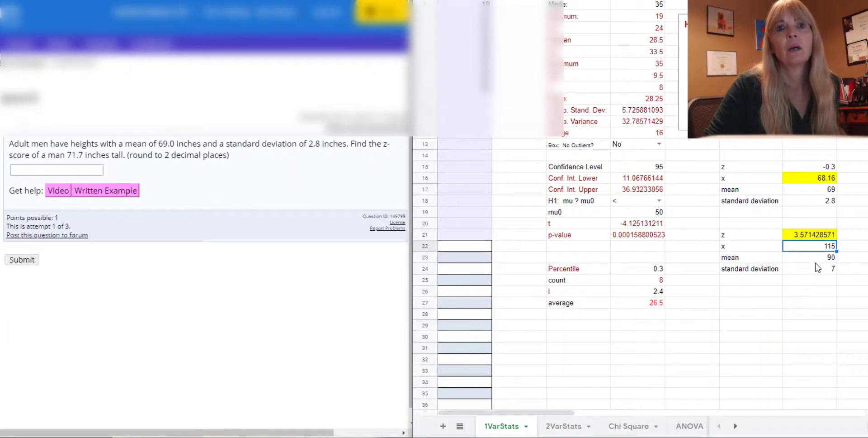
{"action": "left_click", "coordinate": [792, 260]}
{"action": "type", "text": "69"}
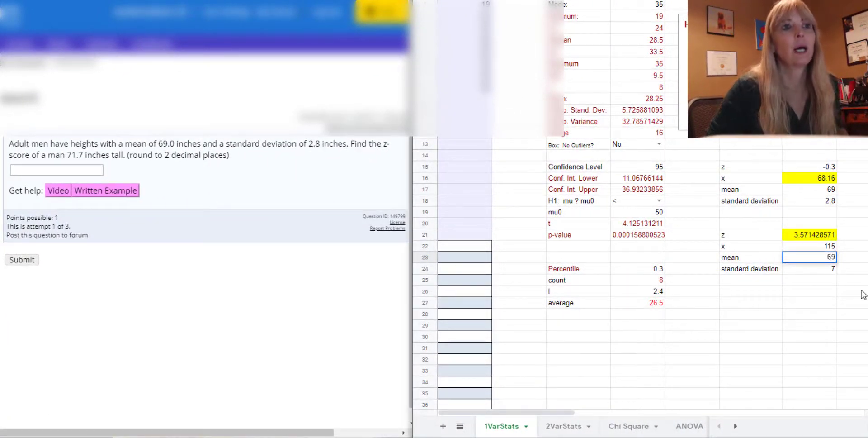
{"action": "key", "text": "Return"}
{"action": "type", "text": "2.8"}
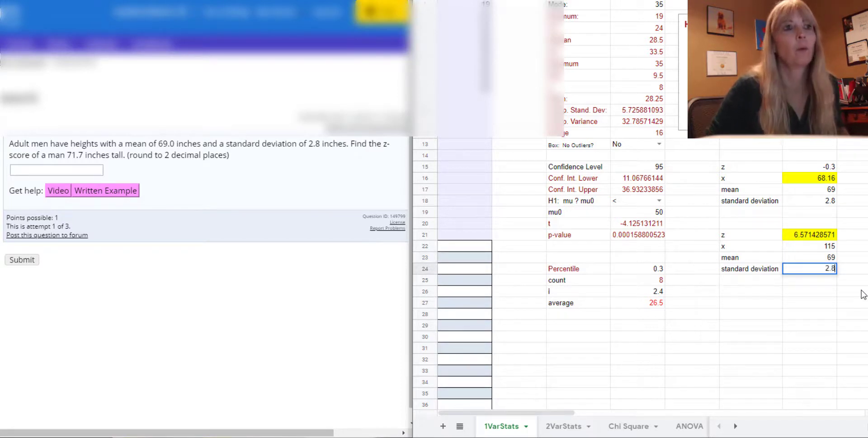
{"action": "key", "text": "Return"}
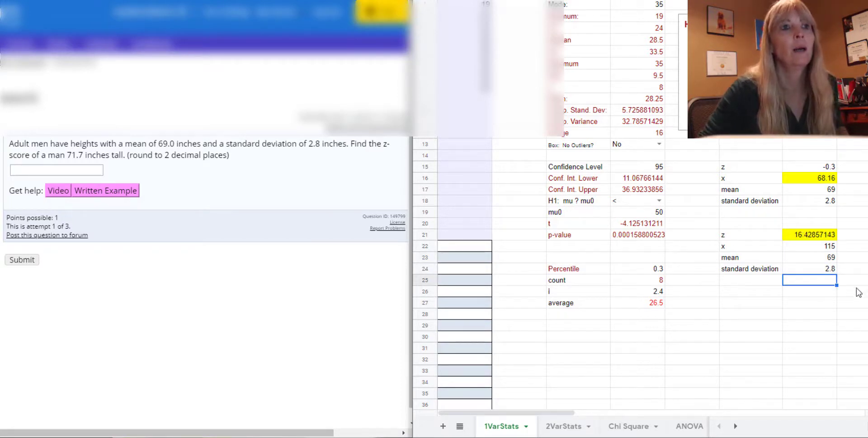
{"action": "left_click", "coordinate": [808, 250]}
{"action": "type", "text": "71"}
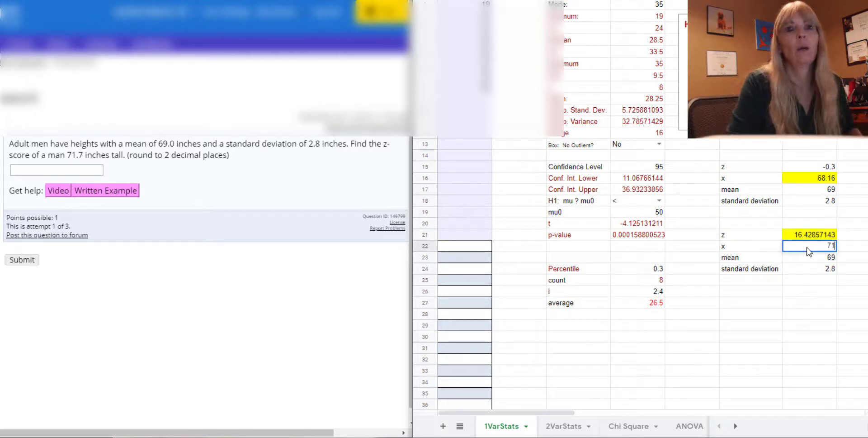
{"action": "type", "text": ".7"}
{"action": "key", "text": "Return"}
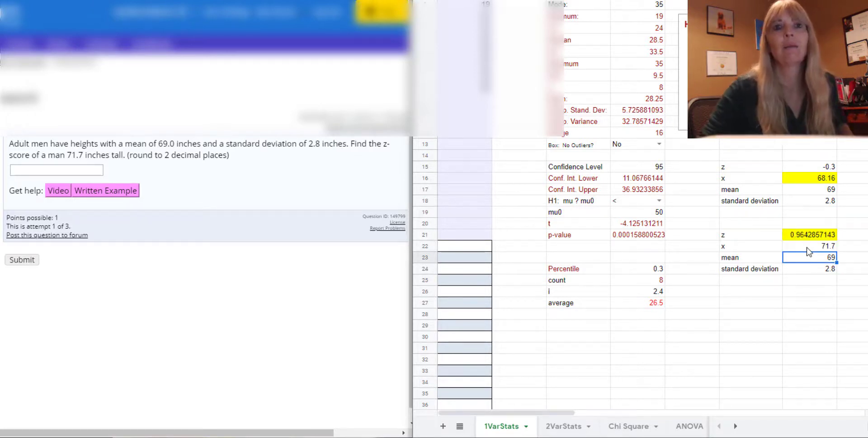
- Enter 0.96 as the z-score answer to the men's height question
{"action": "left_click", "coordinate": [53, 172]}
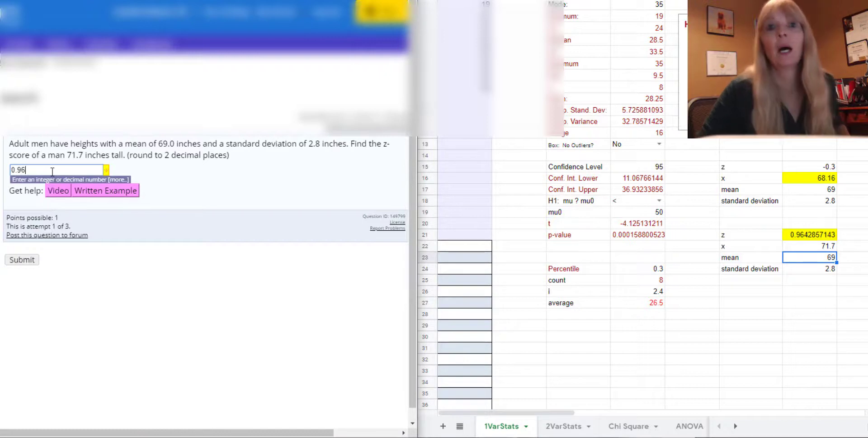